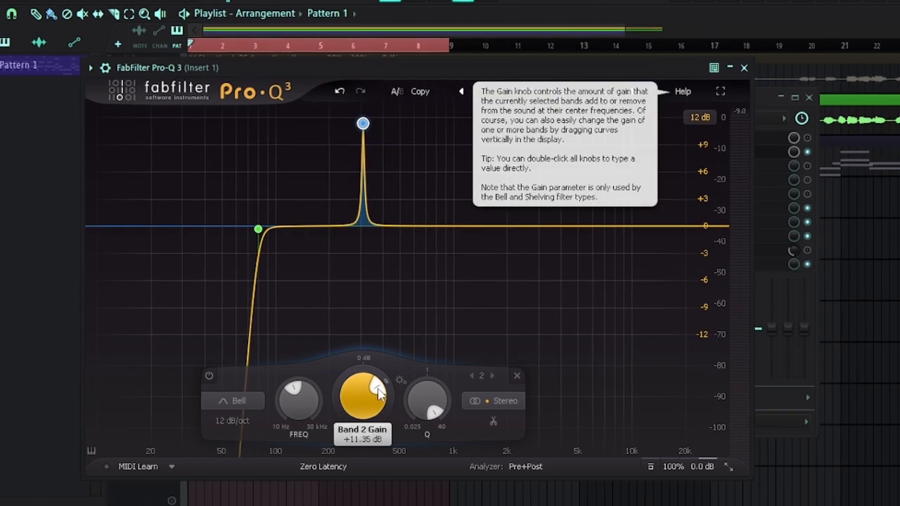
# Lower the gain of the narrow bell band (band 2) to about -3 dB.
pyautogui.scroll(-10, 369, 387)
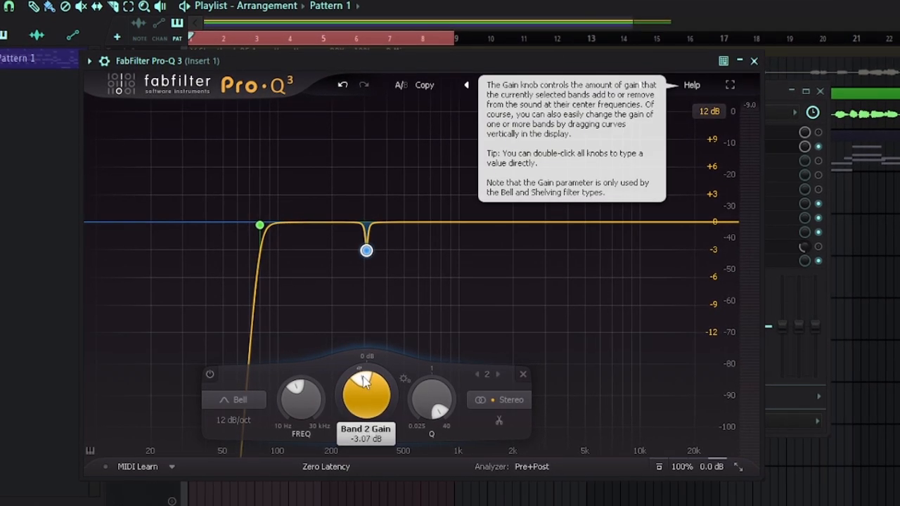
pyautogui.moveTo(366, 257)
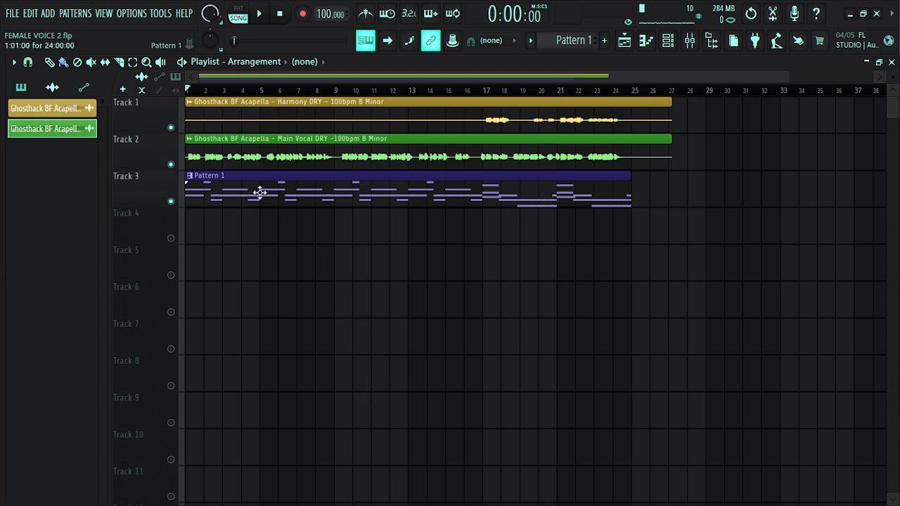
# Zoom in on the playlist arrangement and listen to the unprocessed vocals with the backing pattern from the start.
pyautogui.moveTo(782, 76); pyautogui.dragTo(575, 71)
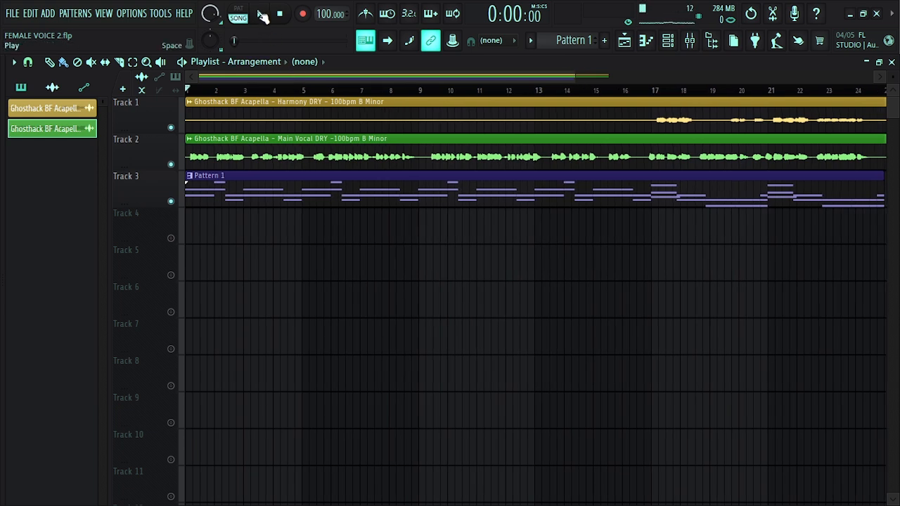
pyautogui.click(264, 19)
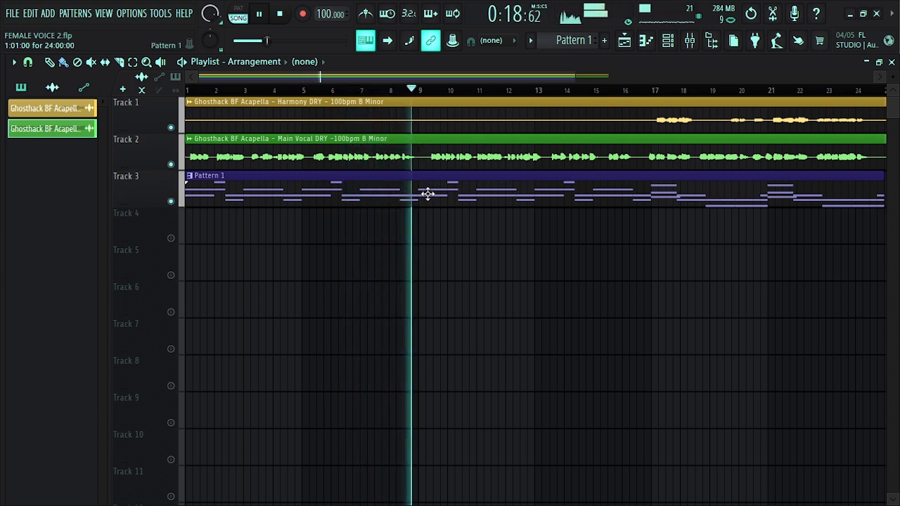
pyautogui.press('space')
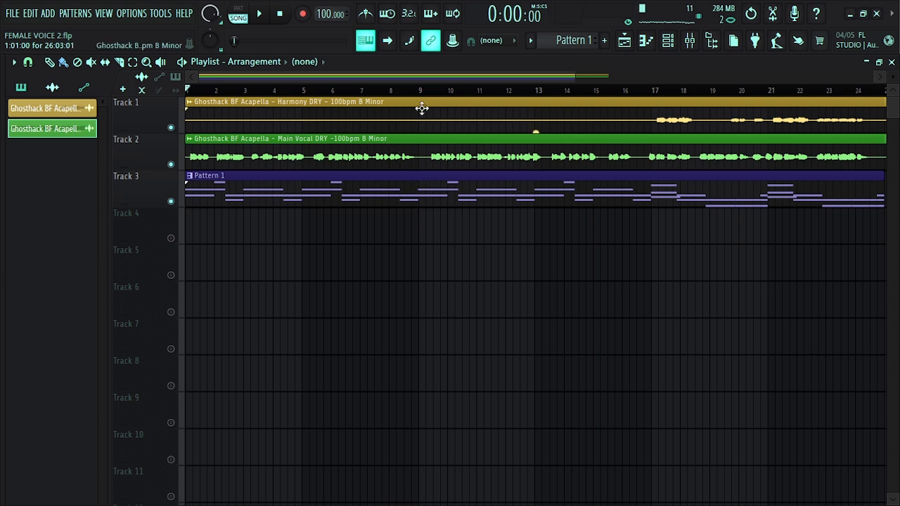
# Select bars 1 to 8 on the playlist timeline for looping and check the Main Vocal clip's mixer track assignment.
pyautogui.moveTo(422, 96); pyautogui.dragTo(237, 134)
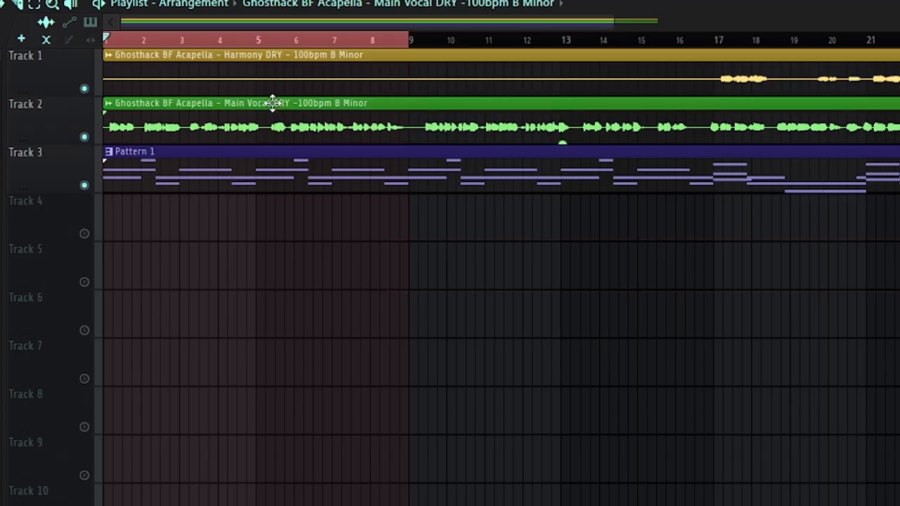
pyautogui.doubleClick(314, 138)
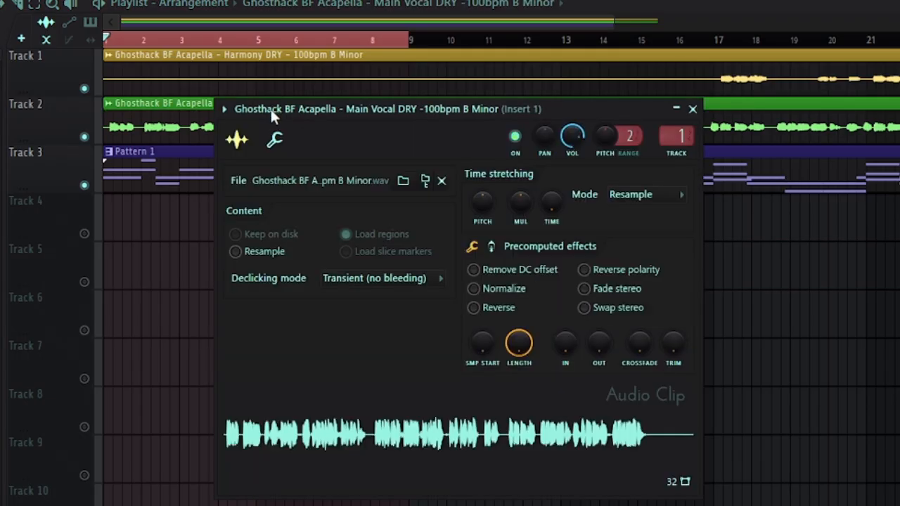
pyautogui.click(694, 109)
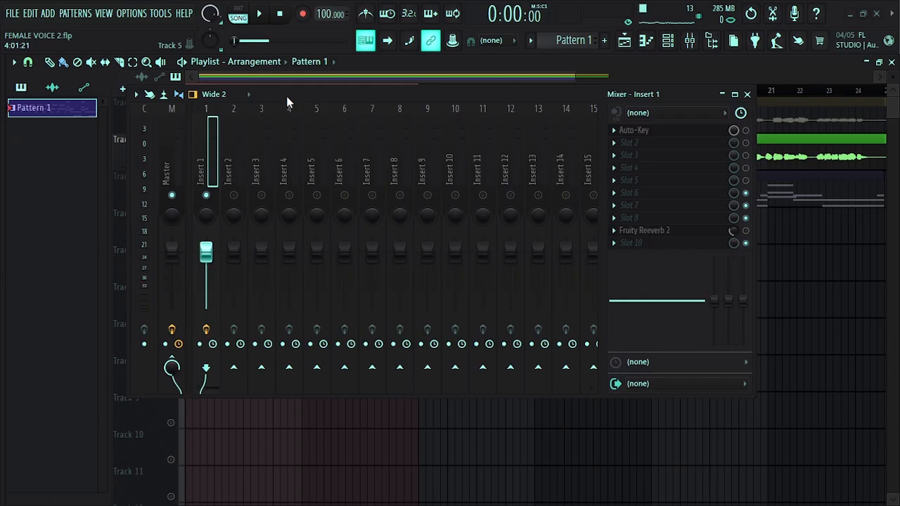
# Move the mixer lower and listen to the looped main vocal on Insert 1.
pyautogui.moveTo(287, 96); pyautogui.dragTo(279, 139)
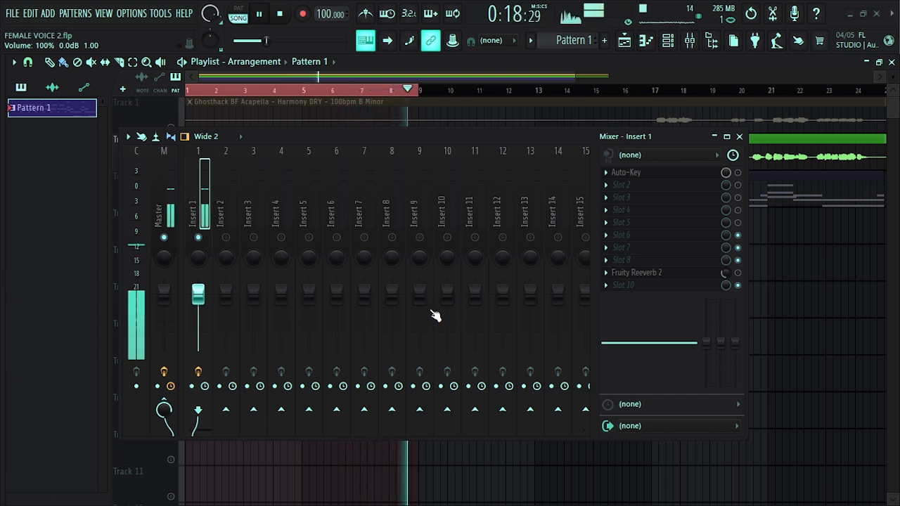
pyautogui.press('space')
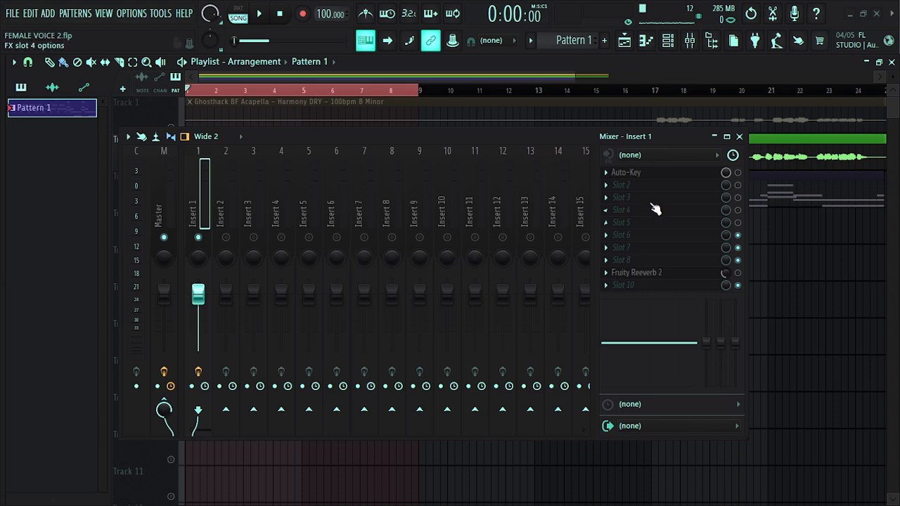
# Load FabFilter Pro-Q 3 into slot 2 of mixer Insert 1 and play the vocal through it.
pyautogui.click(615, 186)
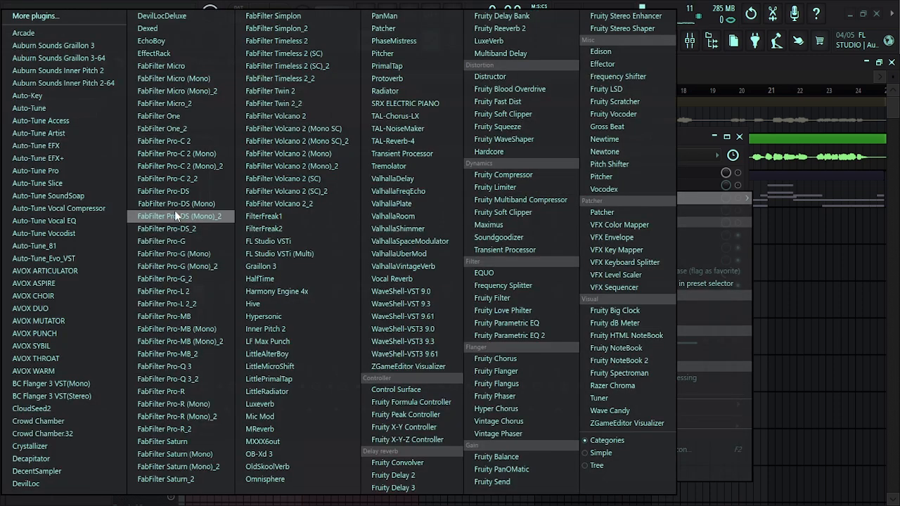
pyautogui.click(186, 370)
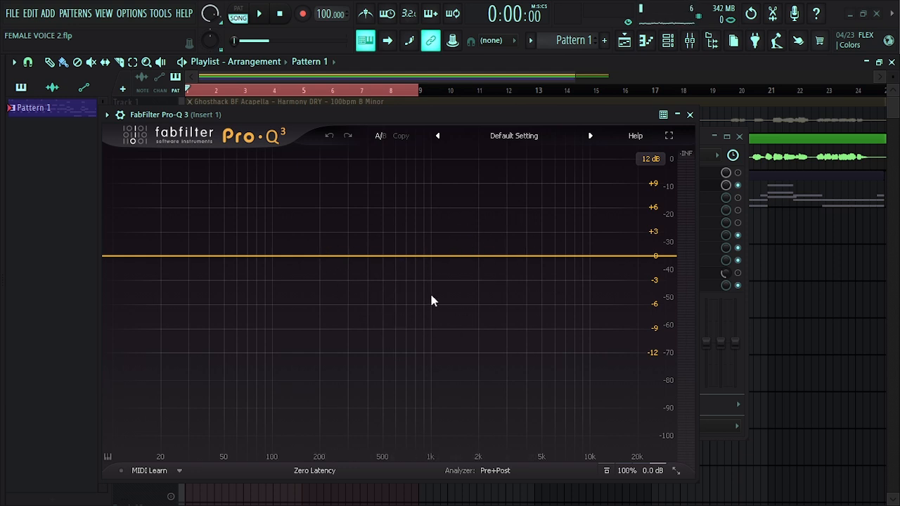
pyautogui.moveTo(382, 123); pyautogui.dragTo(373, 118)
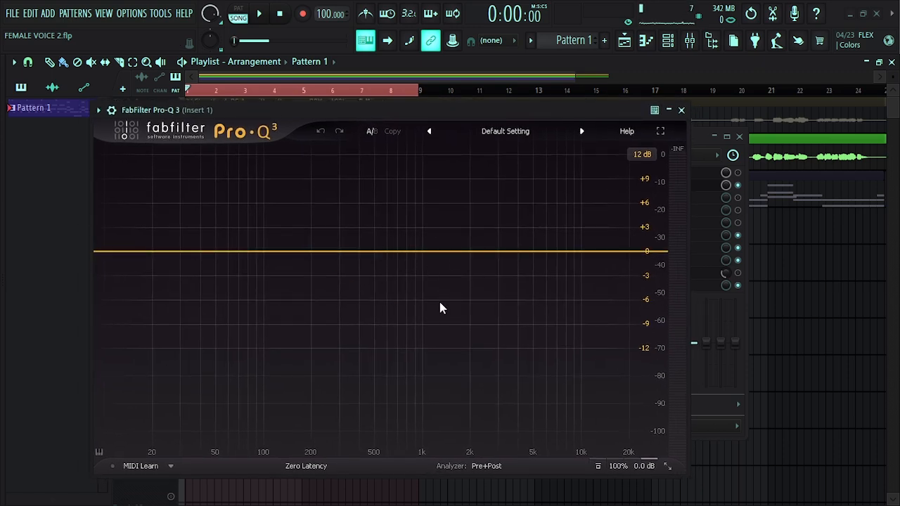
pyautogui.press('space')
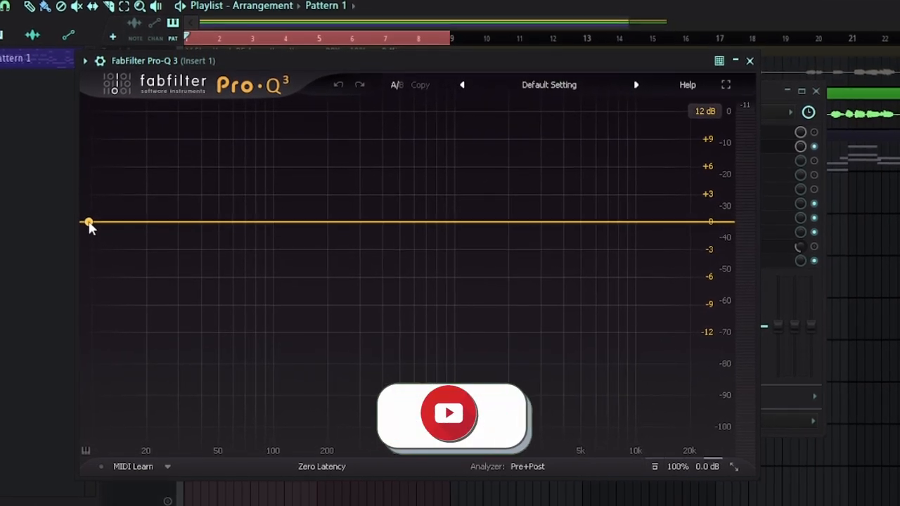
# Add an EQ band at about 12 Hz and make it a Low Cut with a 72 dB/oct slope.
pyautogui.moveTo(89, 247); pyautogui.dragTo(108, 278)
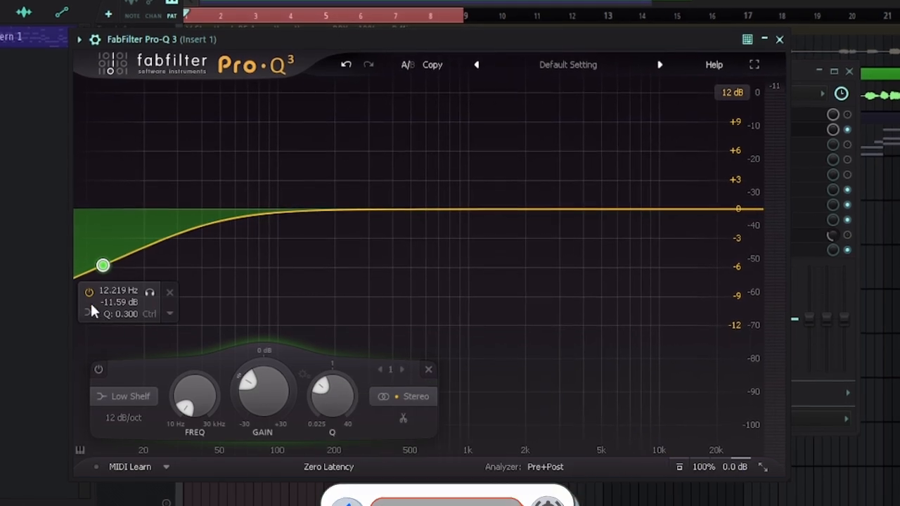
pyautogui.click(88, 311)
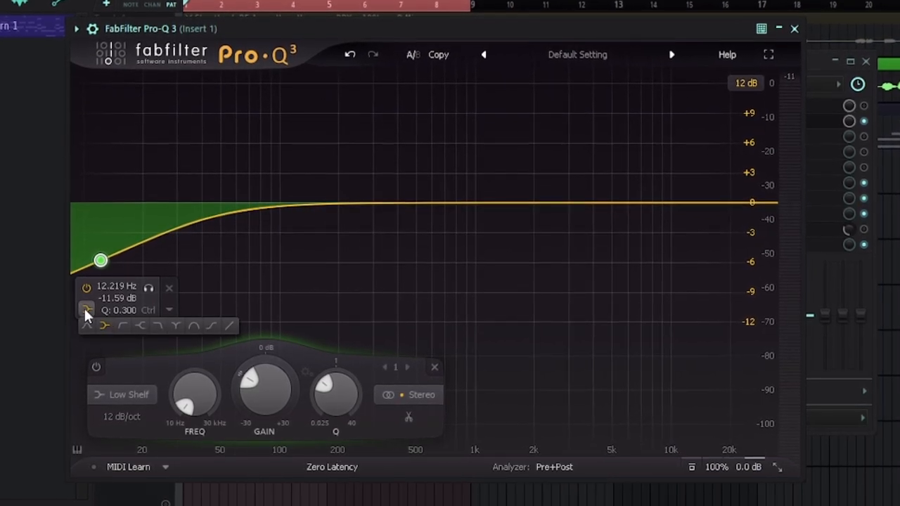
pyautogui.click(121, 325)
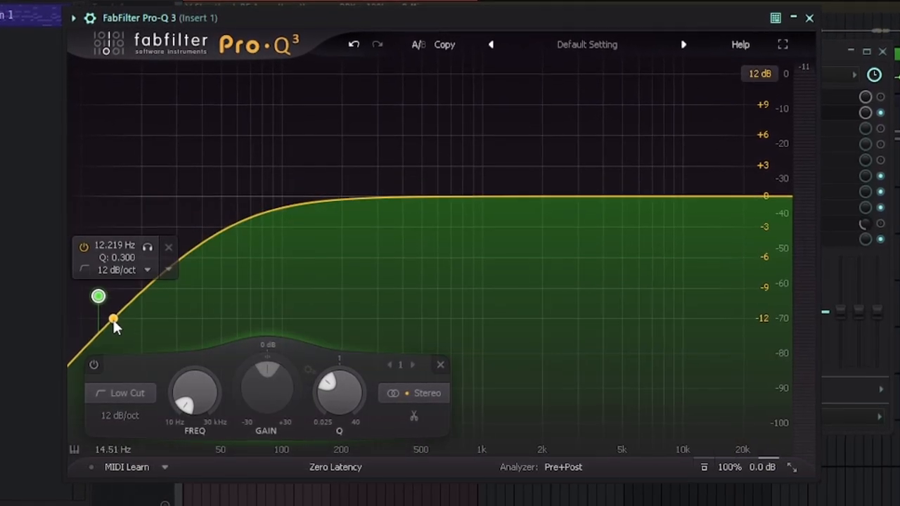
pyautogui.click(127, 268)
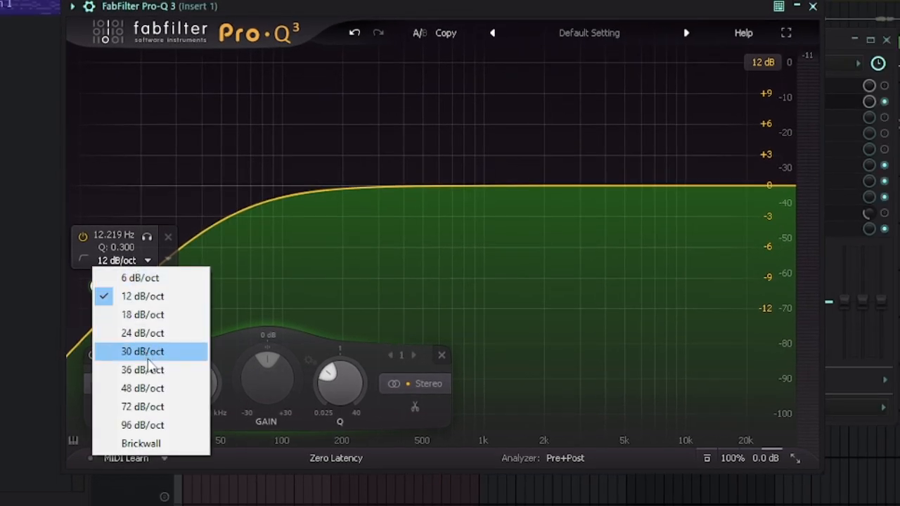
pyautogui.click(147, 406)
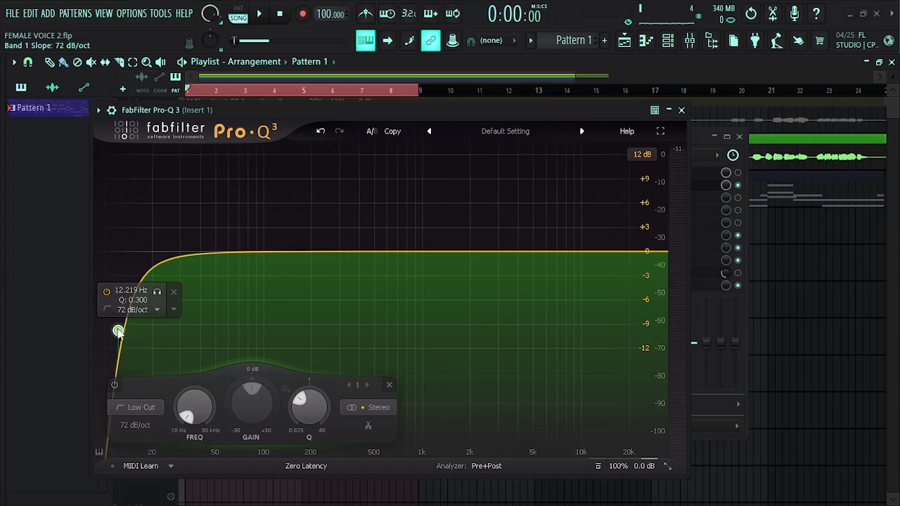
# Sweep the low cut up the spectrum during playback, then settle it at about 80 Hz with a Q of about 0.96.
pyautogui.moveTo(118, 332); pyautogui.dragTo(147, 283)
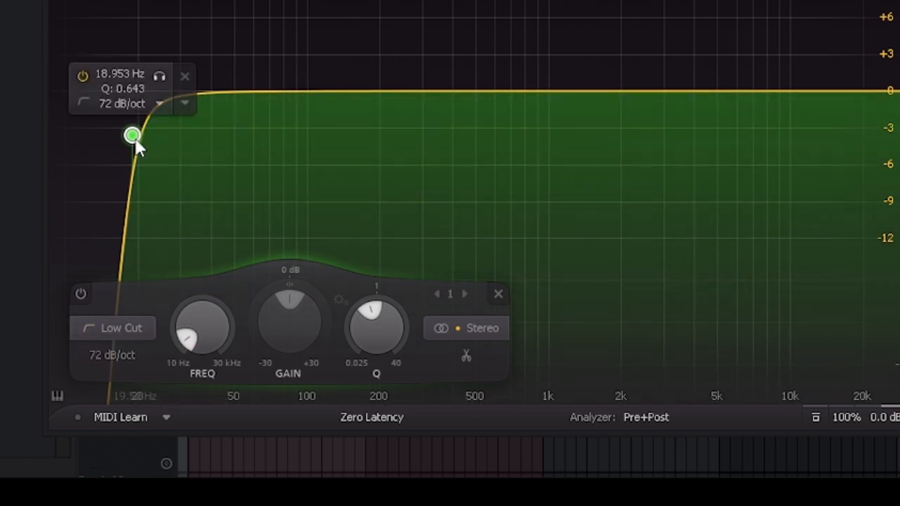
pyautogui.moveTo(133, 135)
pyautogui.mouseDown()
pyautogui.moveTo(276, 140)
pyautogui.moveTo(141, 137)
pyautogui.mouseUp()
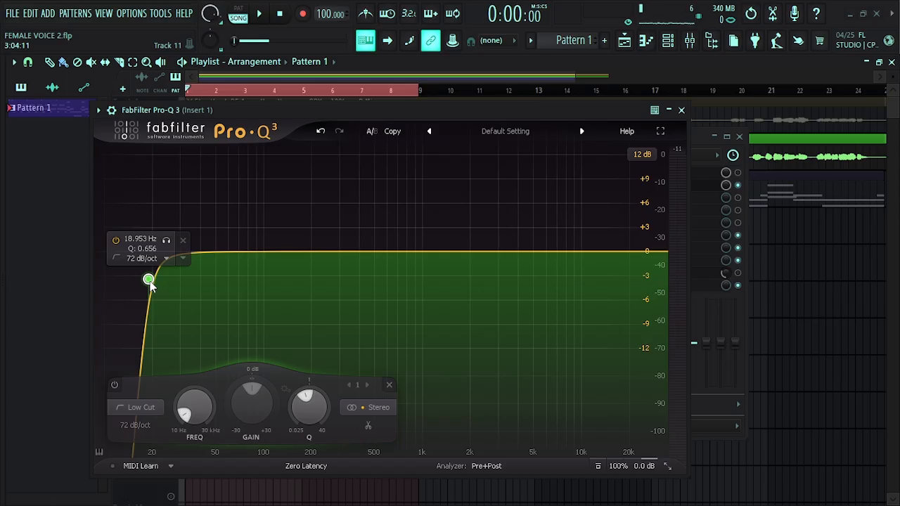
pyautogui.moveTo(148, 281); pyautogui.dragTo(272, 260)
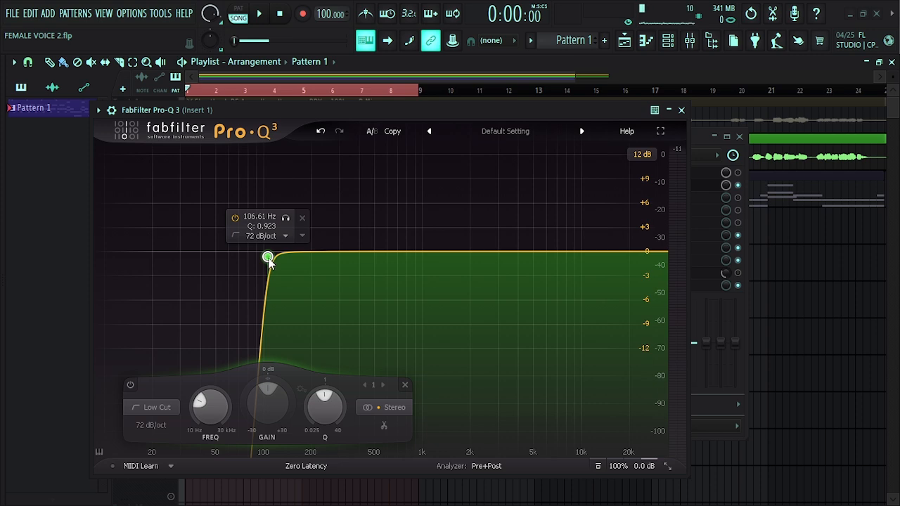
pyautogui.moveTo(269, 261); pyautogui.dragTo(484, 201)
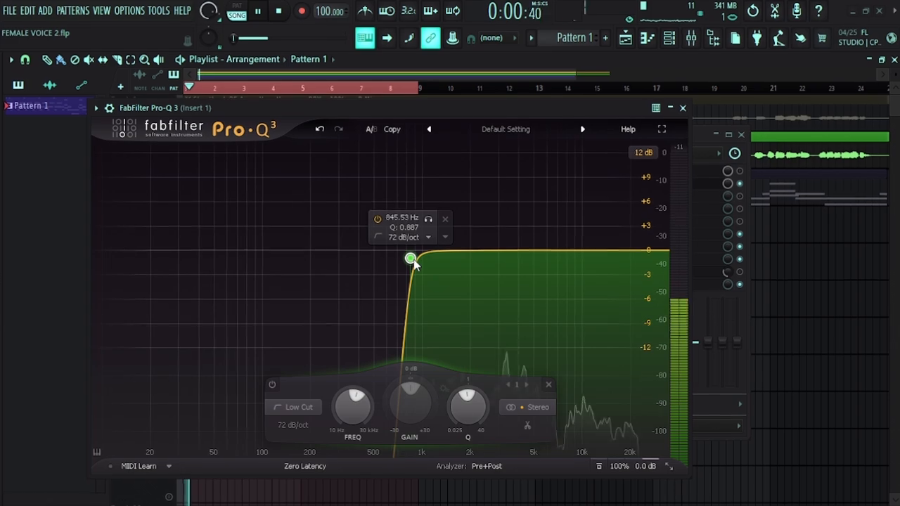
pyautogui.moveTo(413, 262); pyautogui.dragTo(203, 211)
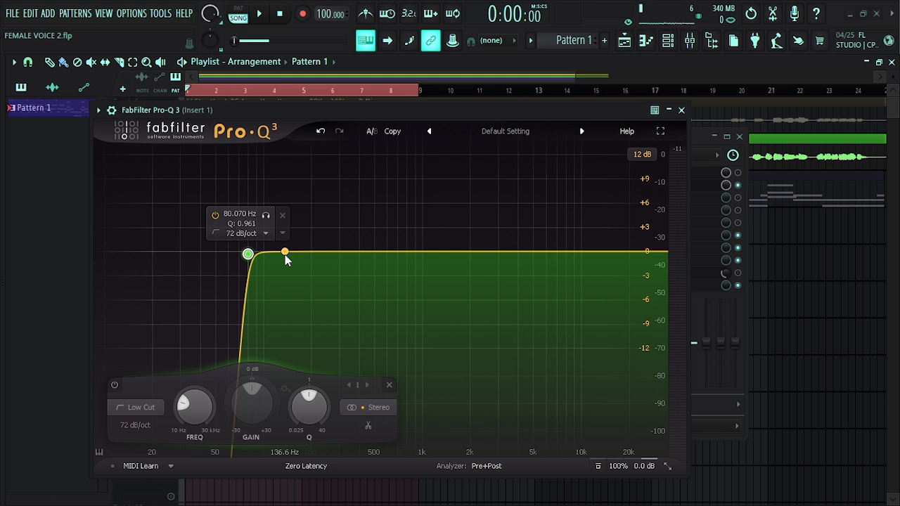
# Add a bell band at about 214 Hz with about +7.7 dB of gain.
pyautogui.moveTo(285, 255); pyautogui.dragTo(292, 254)
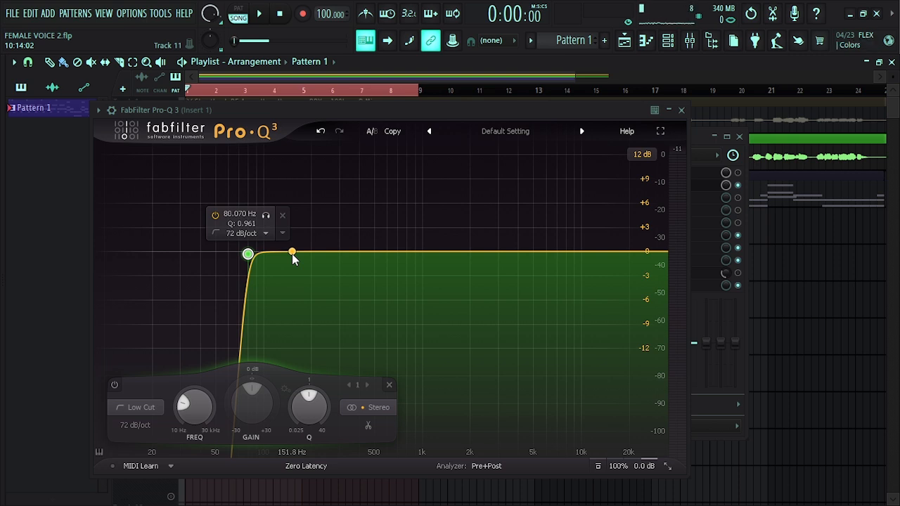
pyautogui.doubleClick(292, 254)
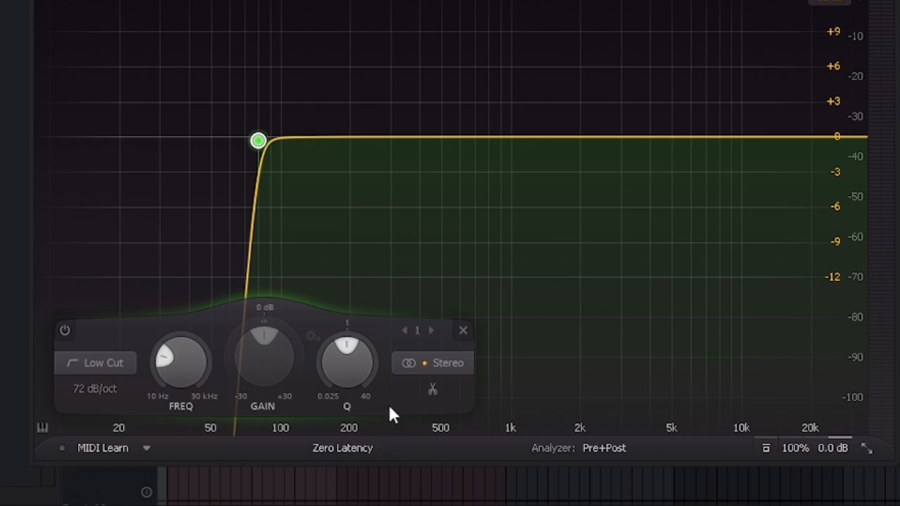
pyautogui.moveTo(330, 138); pyautogui.dragTo(355, 51)
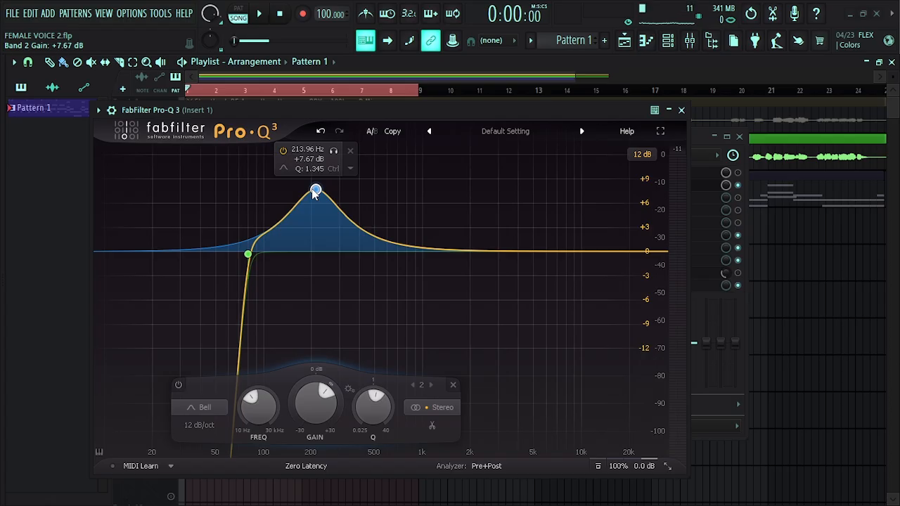
# Narrow the bell band by raising its Q to about 36.5.
pyautogui.scroll(5, 317, 194)
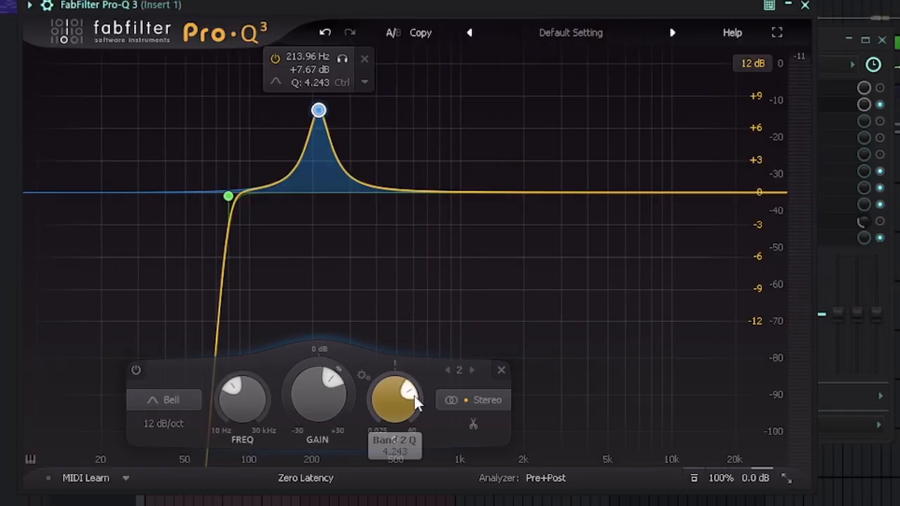
pyautogui.scroll(-5, 367, 392)
pyautogui.scroll(5, 367, 392)
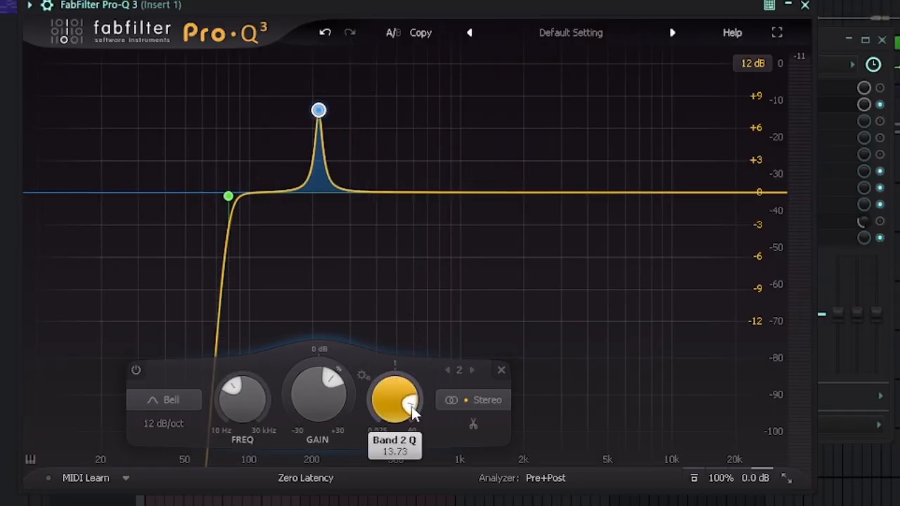
pyautogui.scroll(-5, 367, 392)
pyautogui.scroll(5, 390, 382)
pyautogui.scroll(-5, 390, 381)
pyautogui.scroll(5, 391, 381)
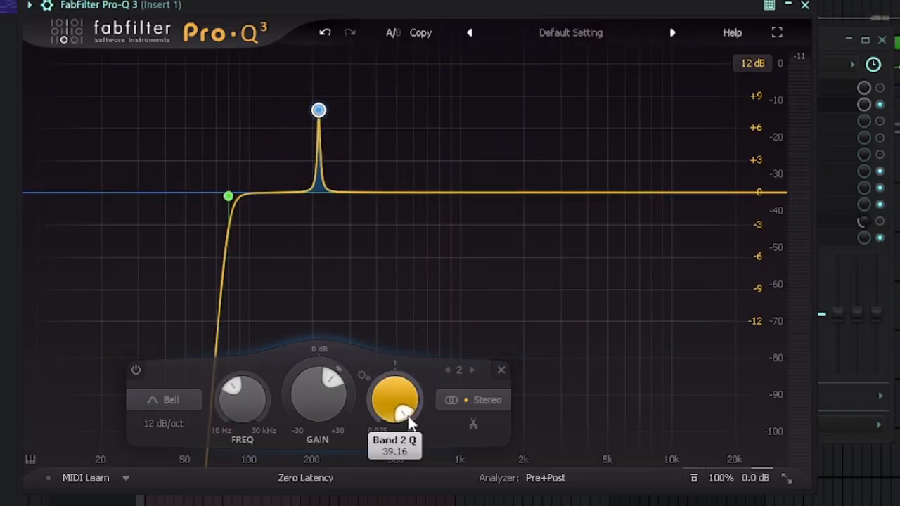
pyautogui.scroll(-5, 392, 382)
pyautogui.scroll(5, 394, 383)
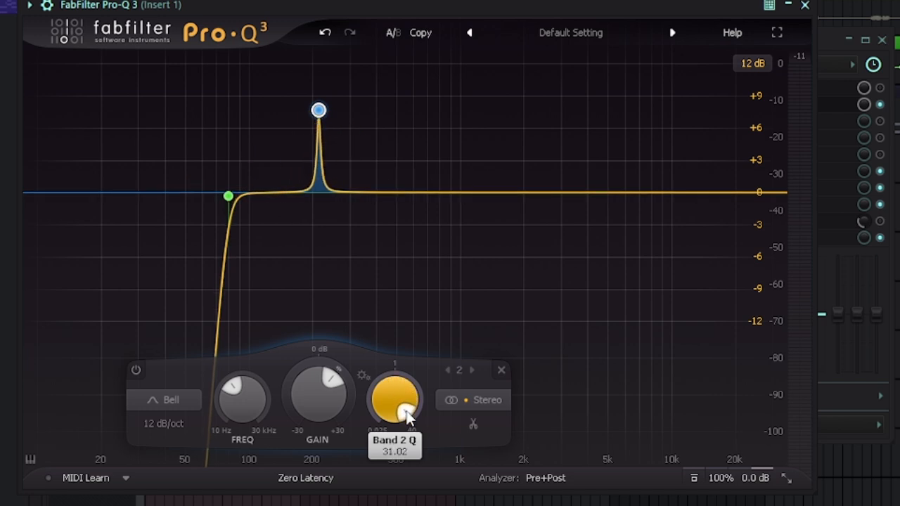
# Sweep the narrow bell band during playback to find a resonance, placing it at about 310 Hz with about +11.35 dB gain.
pyautogui.moveTo(321, 151)
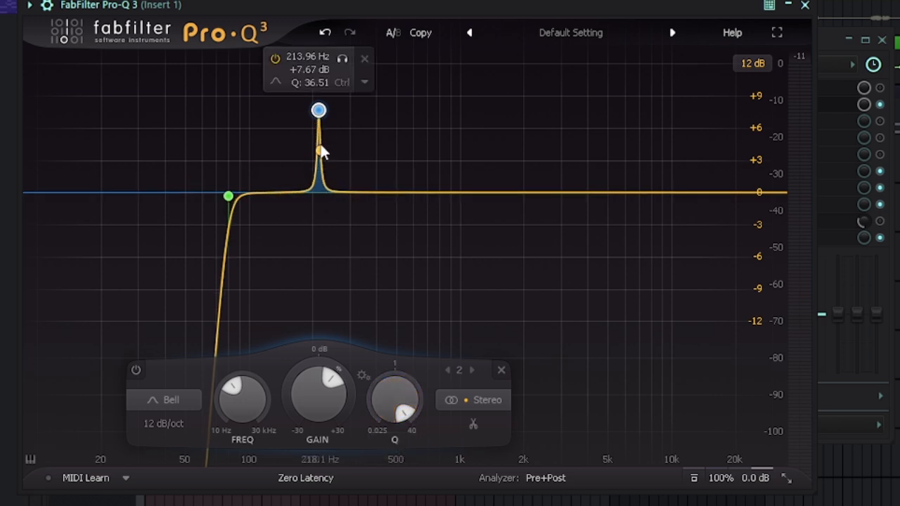
pyautogui.moveTo(319, 111); pyautogui.dragTo(342, 104)
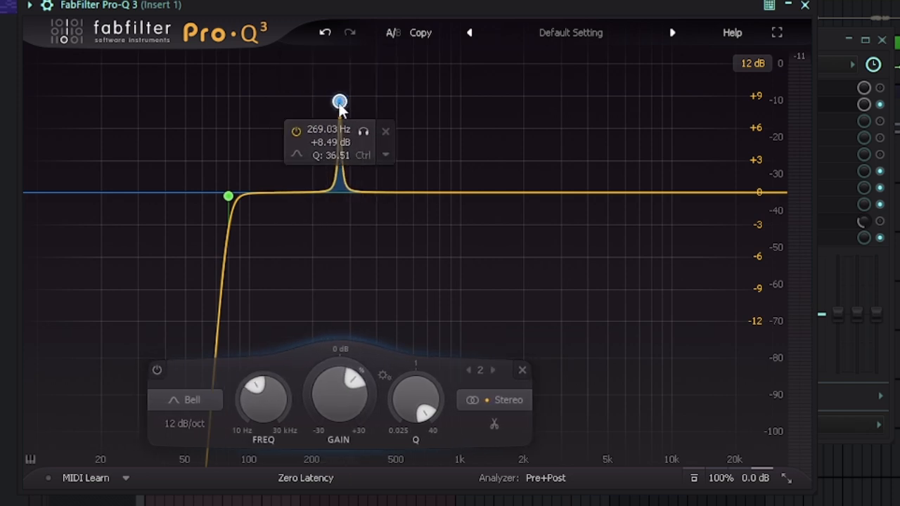
pyautogui.press('space')
pyautogui.moveTo(340, 103); pyautogui.dragTo(369, 69)
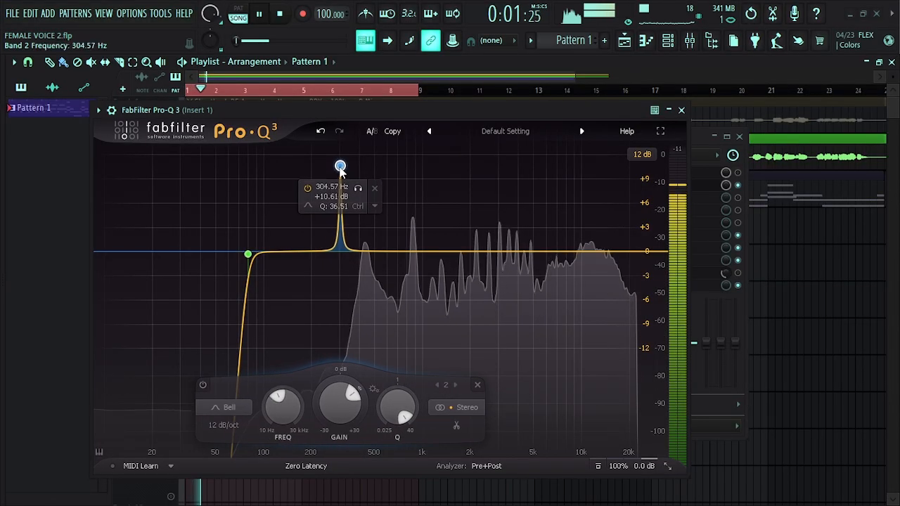
pyautogui.moveTo(352, 154); pyautogui.dragTo(297, 78)
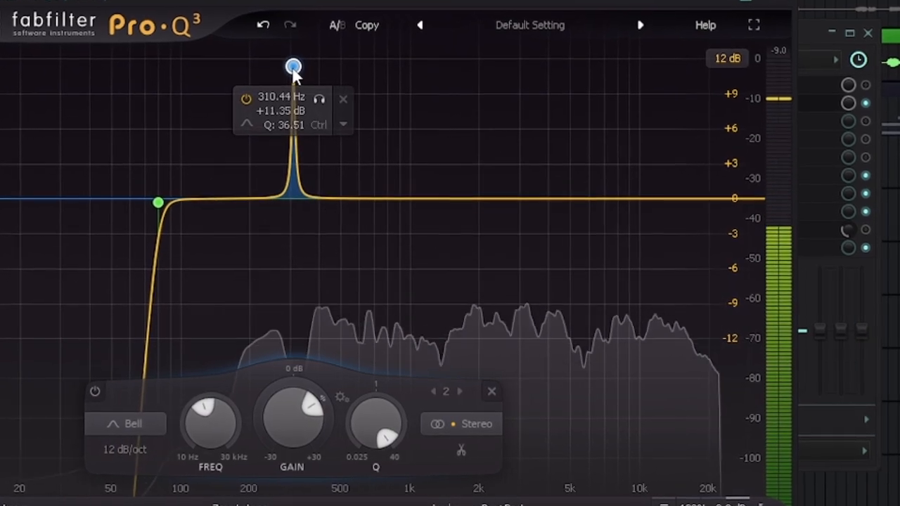
# Set the 310 Hz bell band's Q to 40 and reduce its gain to about -3.07 dB.
pyautogui.moveTo(384, 430)
pyautogui.mouseDown()
pyautogui.moveTo(383, 422)
pyautogui.moveTo(387, 442)
pyautogui.mouseUp()
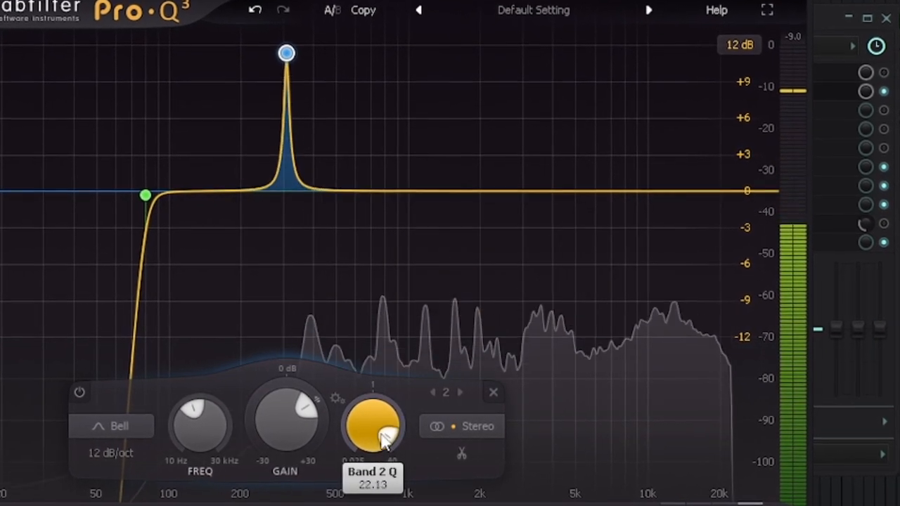
pyautogui.moveTo(290, 77)
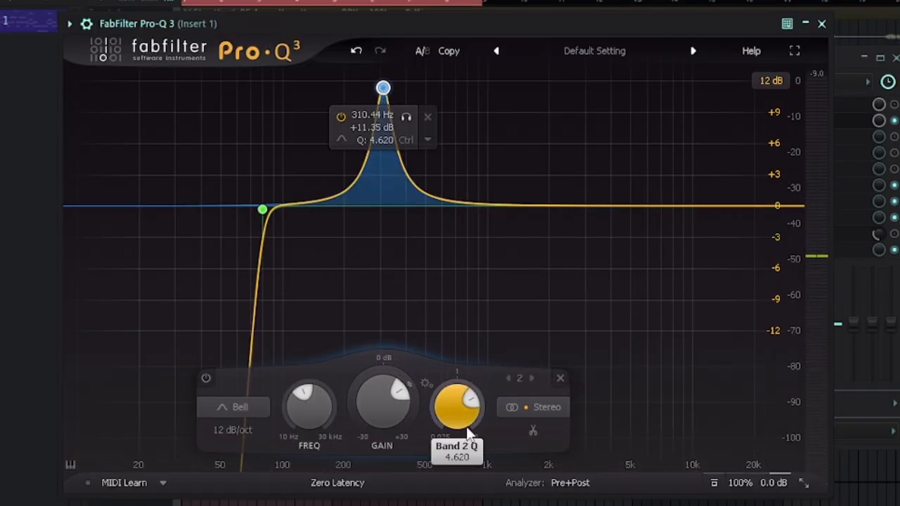
pyautogui.moveTo(470, 406); pyautogui.dragTo(466, 429)
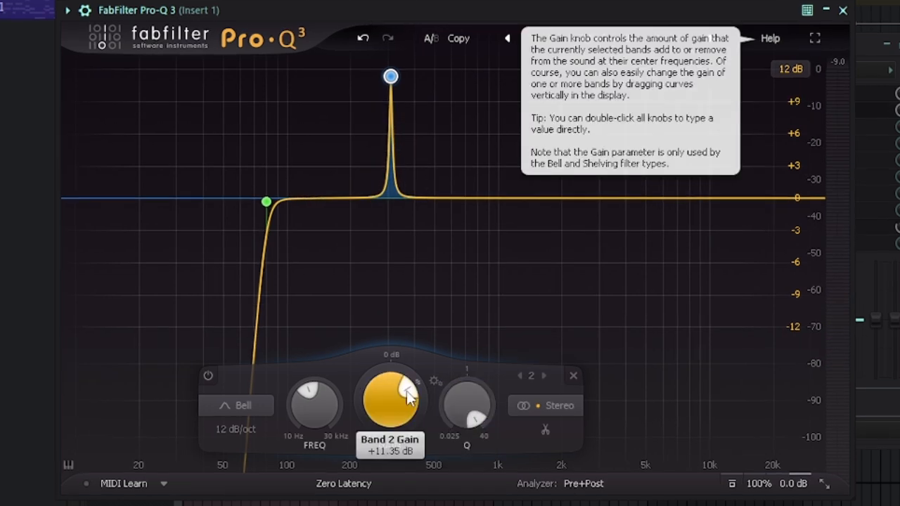
pyautogui.moveTo(410, 398); pyautogui.dragTo(403, 391)
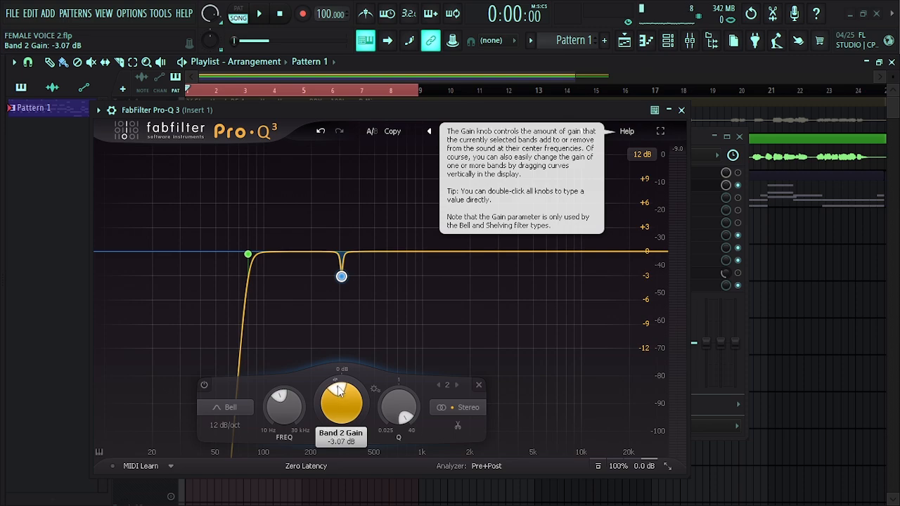
pyautogui.moveTo(341, 279)
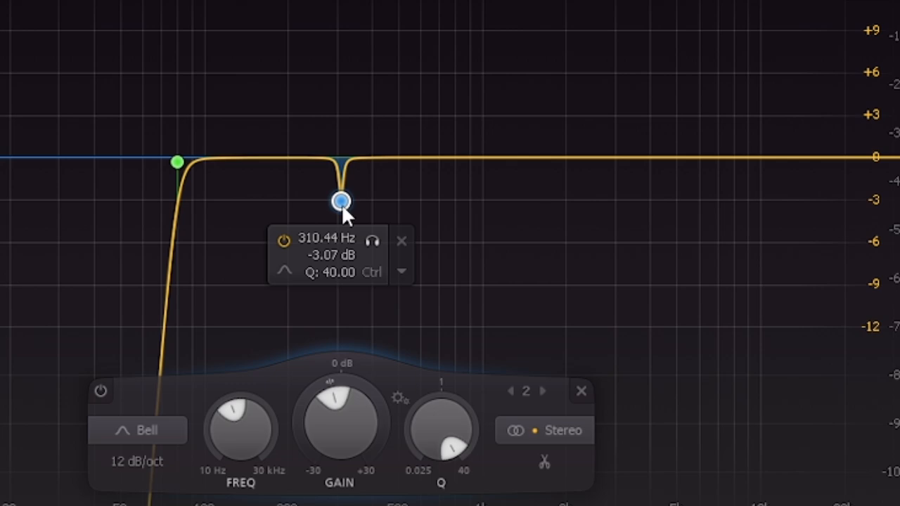
# Play back the vocal with FabFilter Pro-Q 3 switched off and on in the mixer to compare the sound.
pyautogui.press('space')
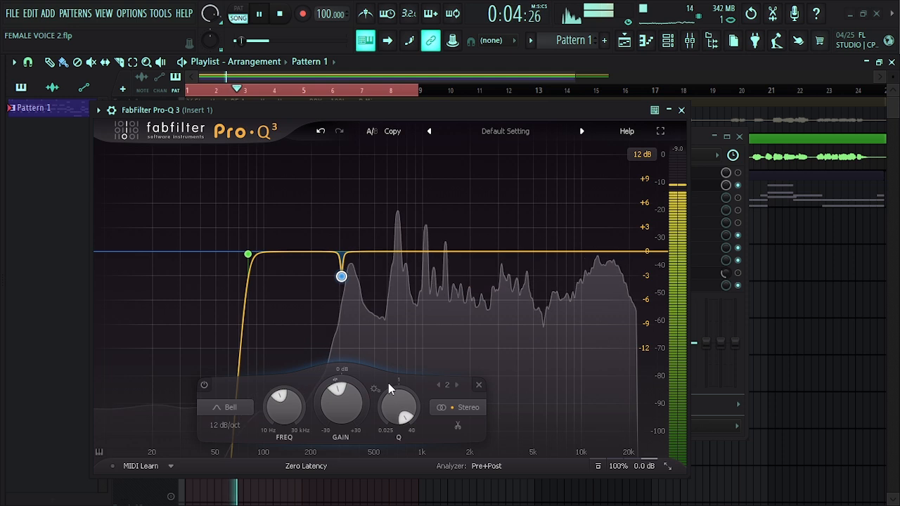
pyautogui.press('space')
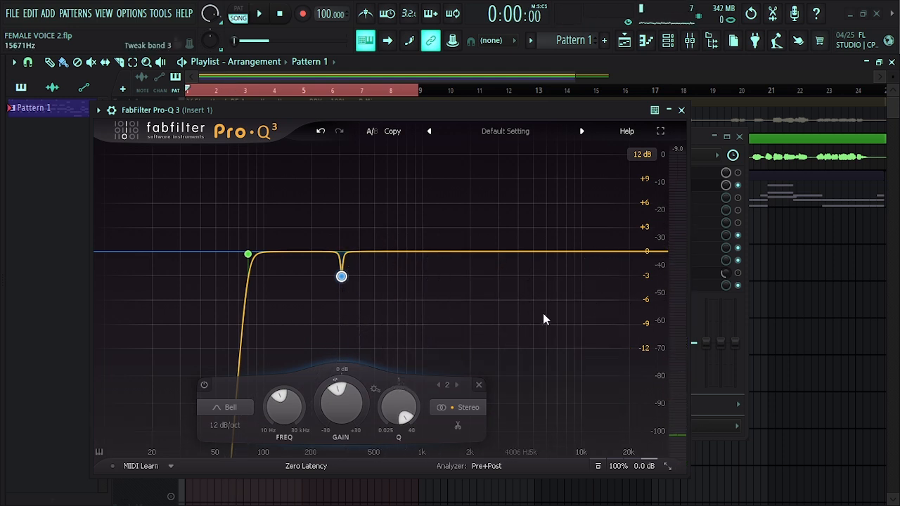
pyautogui.click(742, 192)
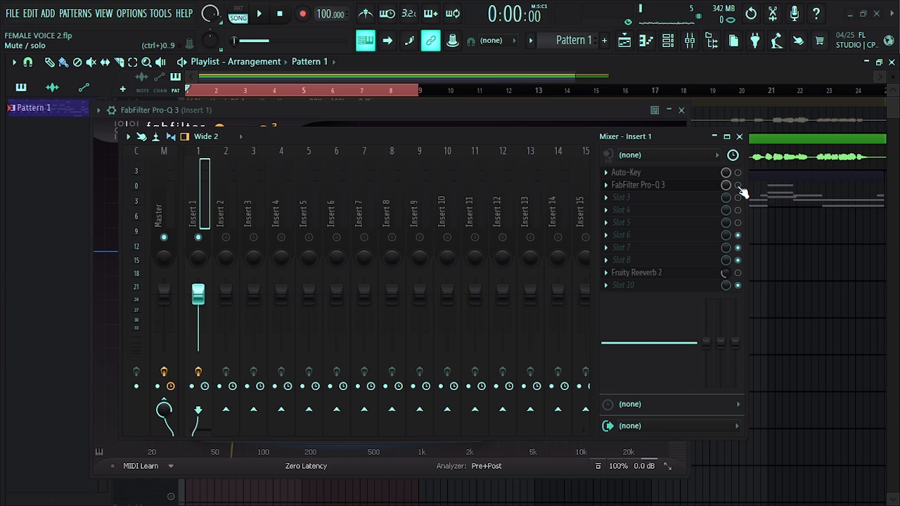
pyautogui.click(640, 183)
pyautogui.press('space')
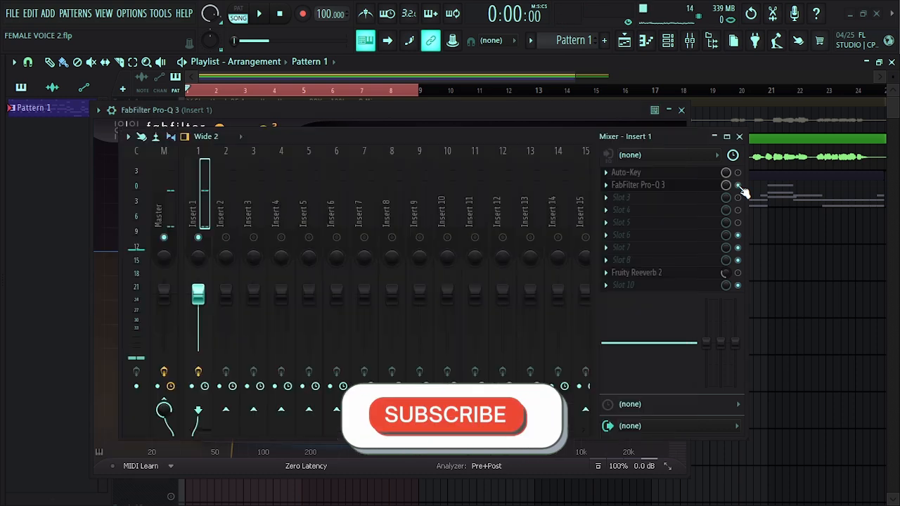
pyautogui.click(661, 185)
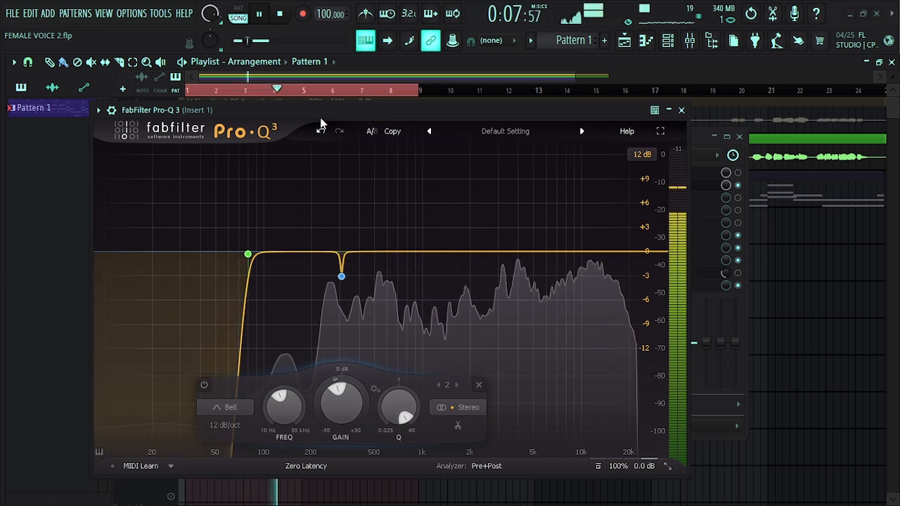
pyautogui.press('space')
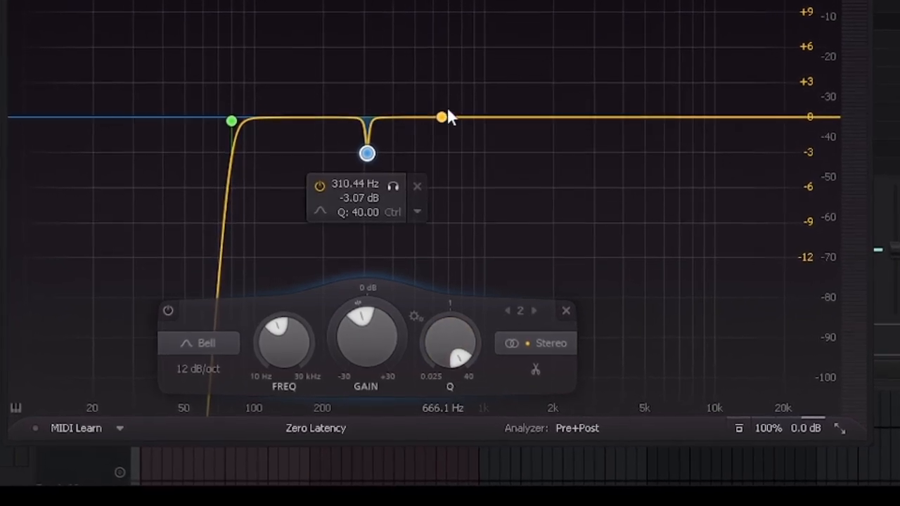
# Add a bell band at about 740 Hz with about +11.27 dB of gain and a Q of about 16.4.
pyautogui.moveTo(441, 117); pyautogui.dragTo(451, 22)
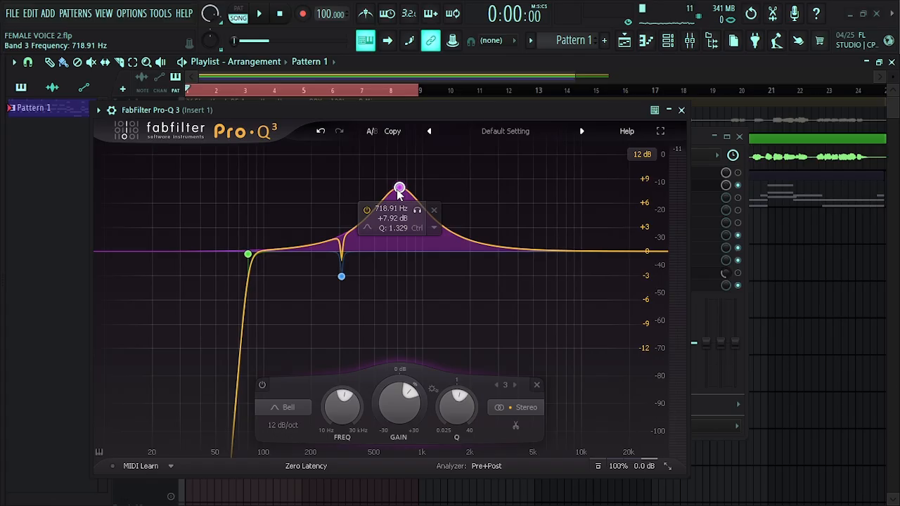
pyautogui.moveTo(398, 193); pyautogui.dragTo(406, 183)
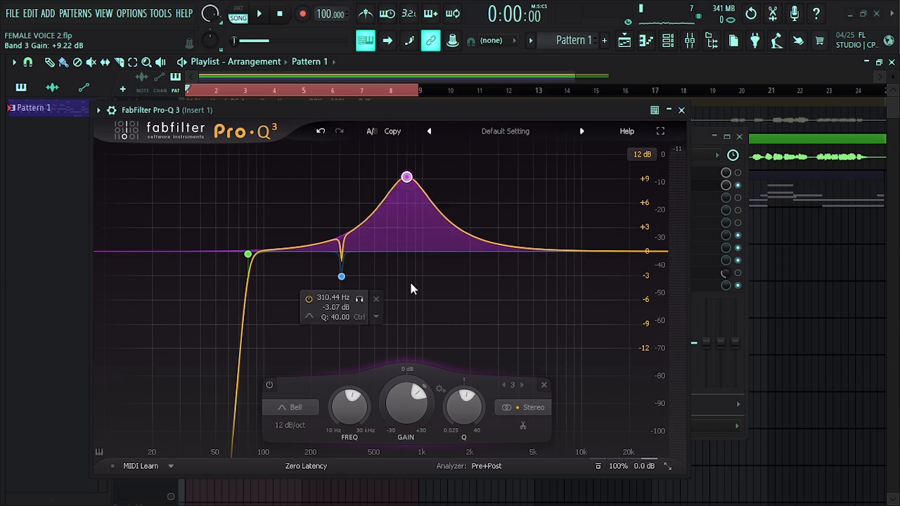
pyautogui.moveTo(463, 412); pyautogui.dragTo(487, 427)
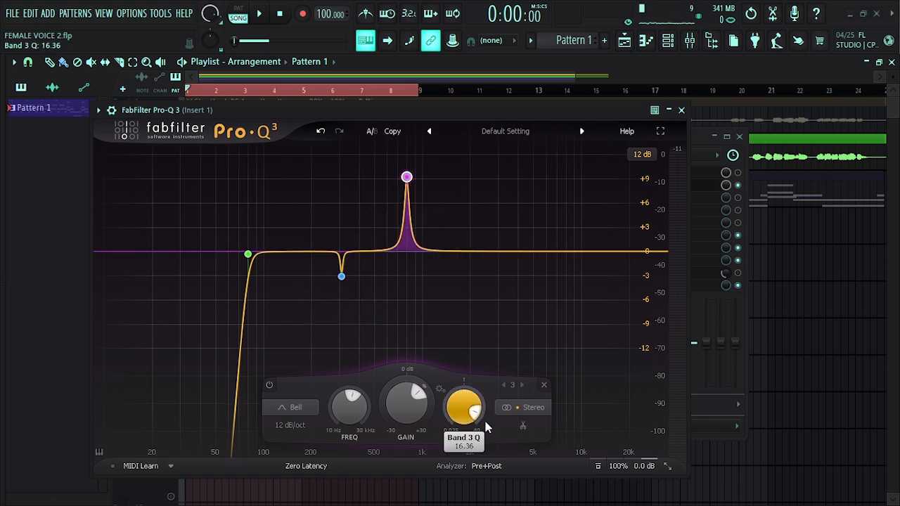
pyautogui.moveTo(406, 178); pyautogui.dragTo(405, 154)
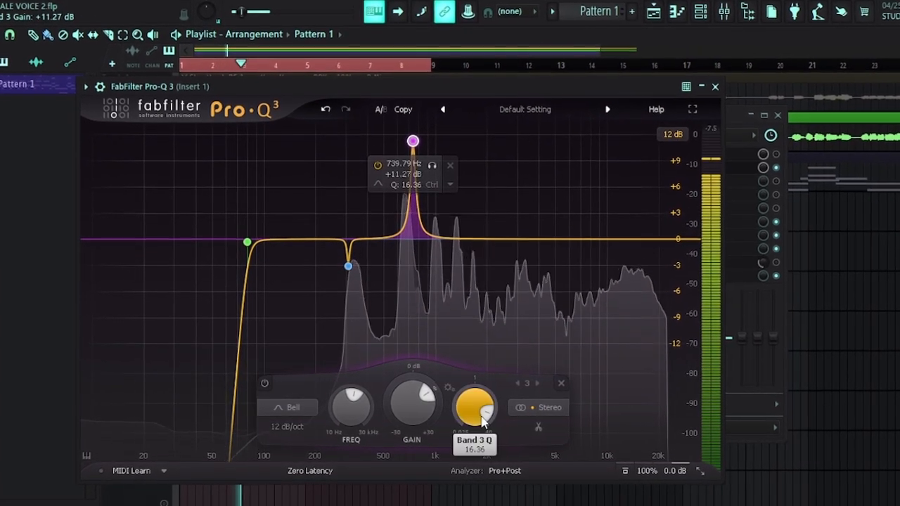
# Widen the 740 Hz band to a Q of about 5.77 and sweep it during playback to about 641 Hz at +12.08 dB.
pyautogui.scroll(-6, 486, 412)
pyautogui.scroll(2, 496, 412)
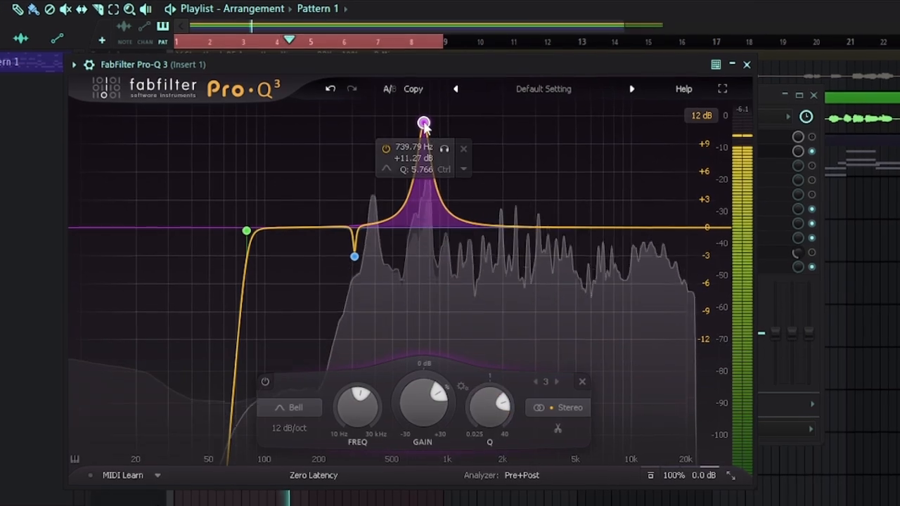
pyautogui.moveTo(423, 124); pyautogui.dragTo(430, 83)
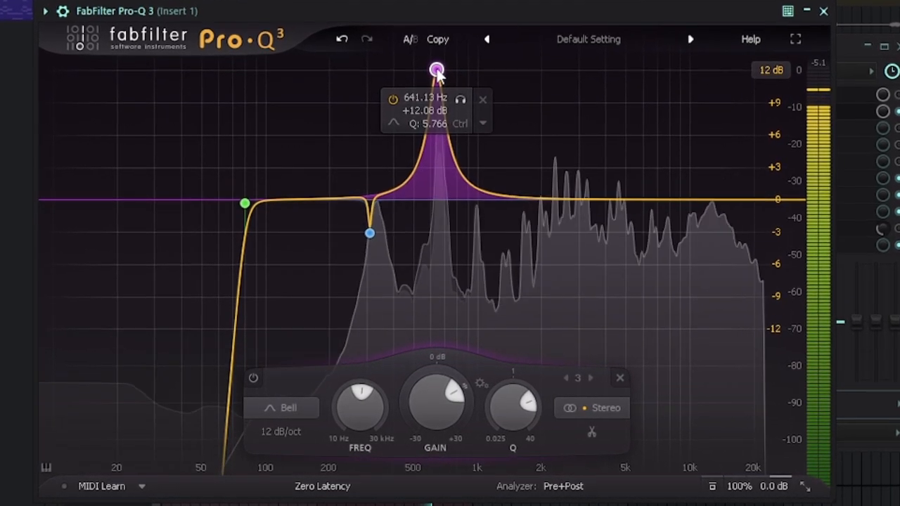
# Set the 641 Hz band's Q to 40 and reduce its gain to about -2.39 dB.
pyautogui.moveTo(538, 409)
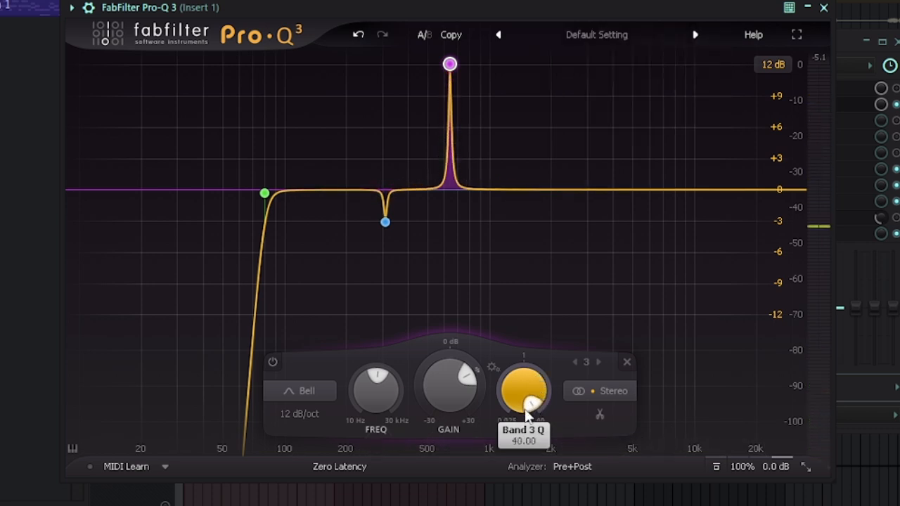
pyautogui.scroll(-5, 527, 416)
pyautogui.scroll(5, 526, 424)
pyautogui.moveTo(467, 383)
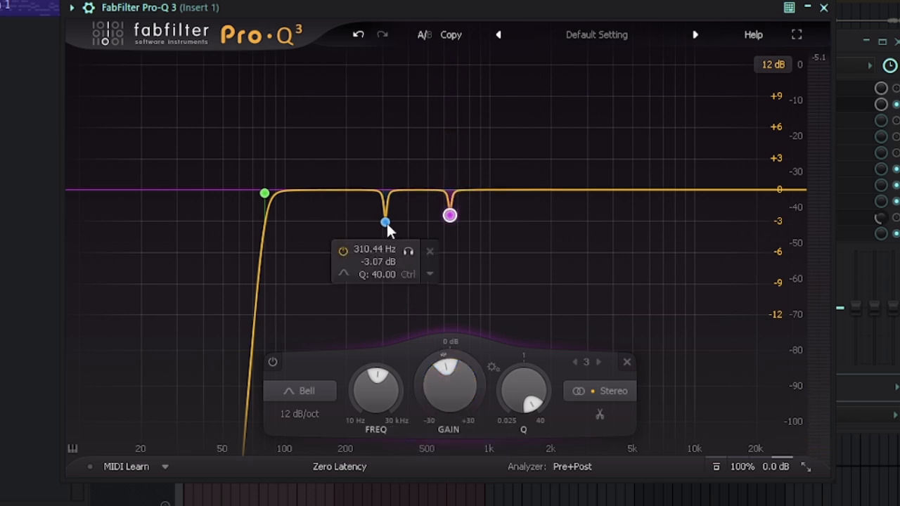
# Fine-tune the 310 Hz cut to about 307 Hz at -3.56 dB and the 641 Hz cut's gain to about -2.31 dB.
pyautogui.moveTo(388, 223); pyautogui.dragTo(384, 226)
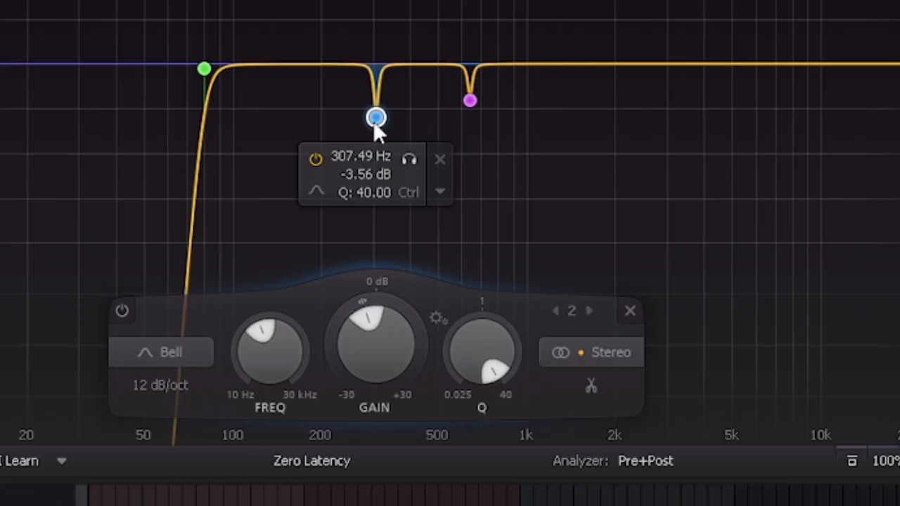
pyautogui.moveTo(469, 100)
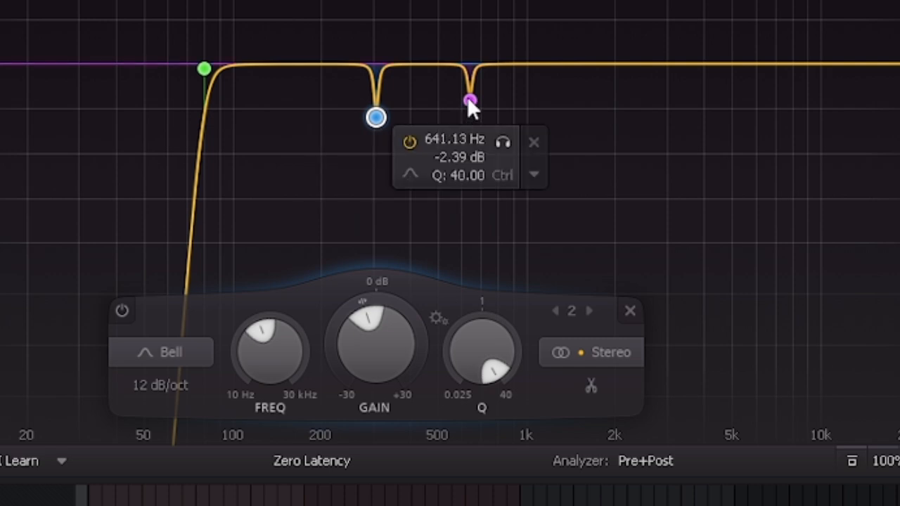
pyautogui.click(469, 101)
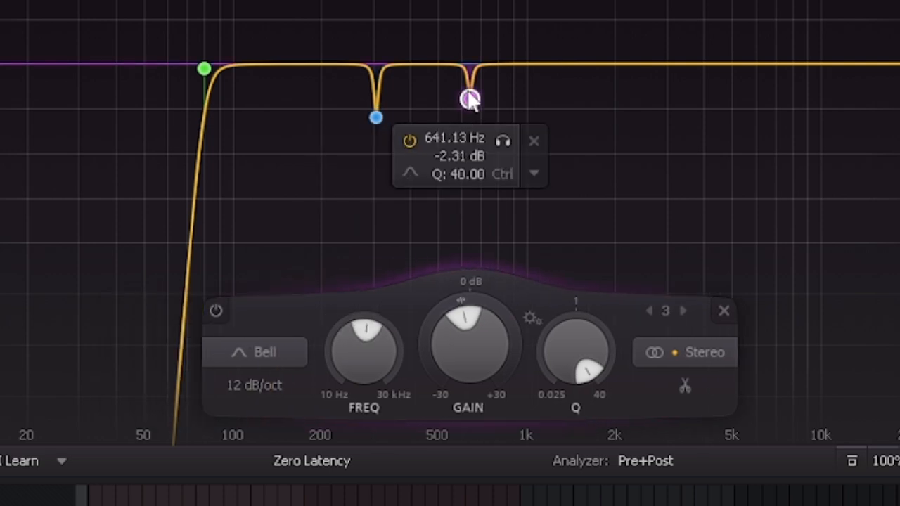
pyautogui.moveTo(477, 345); pyautogui.dragTo(477, 331)
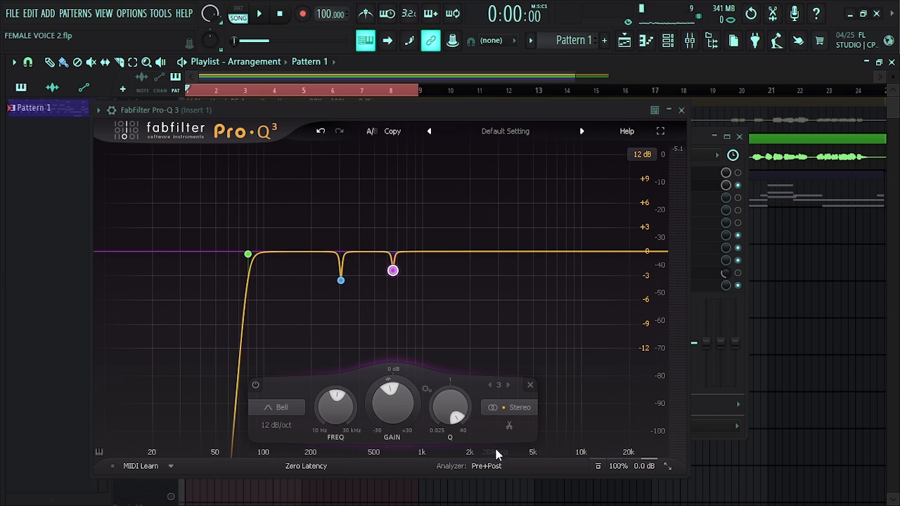
# Add a bell band near 2.3 kHz and sweep it during playback to about 3373 Hz with about +10.12 dB of gain.
pyautogui.moveTo(451, 254); pyautogui.dragTo(478, 209)
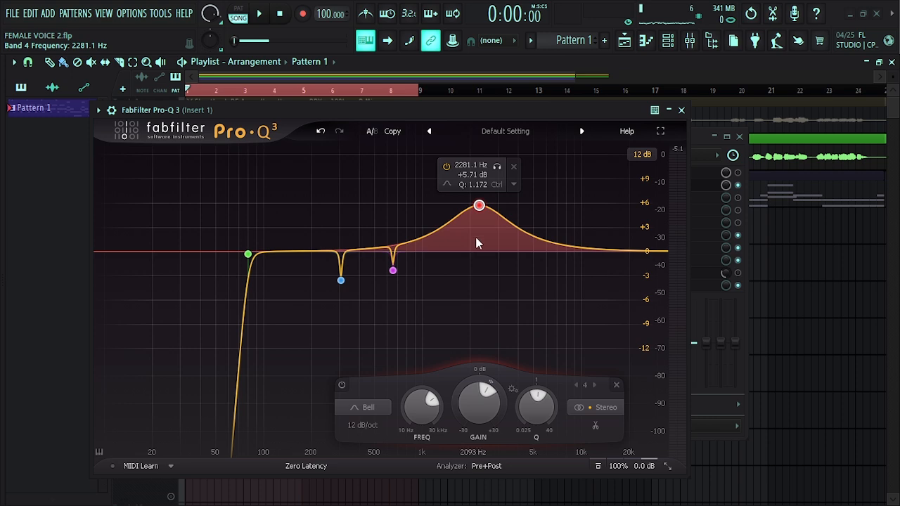
pyautogui.press('space')
pyautogui.moveTo(479, 205); pyautogui.dragTo(468, 176)
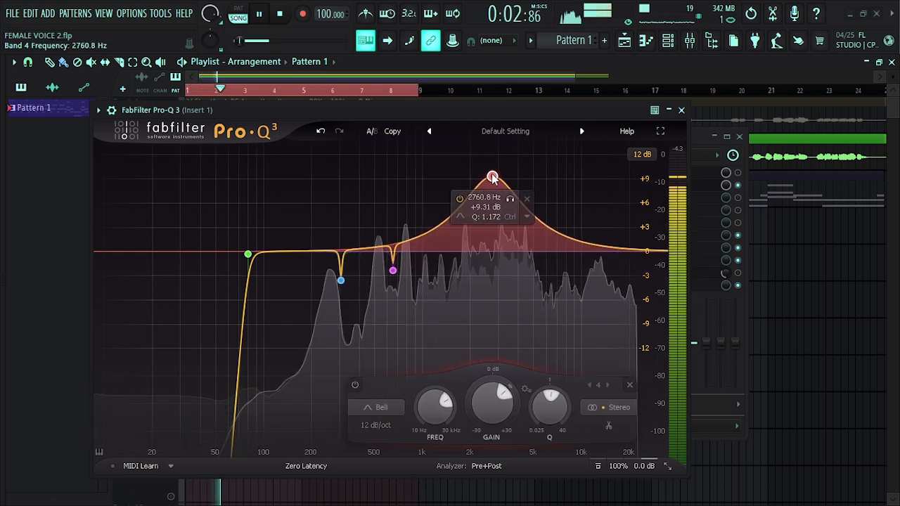
pyautogui.moveTo(494, 176)
pyautogui.mouseDown()
pyautogui.moveTo(488, 187)
pyautogui.moveTo(437, 178)
pyautogui.moveTo(510, 180)
pyautogui.moveTo(507, 173)
pyautogui.mouseUp()
pyautogui.press('space')
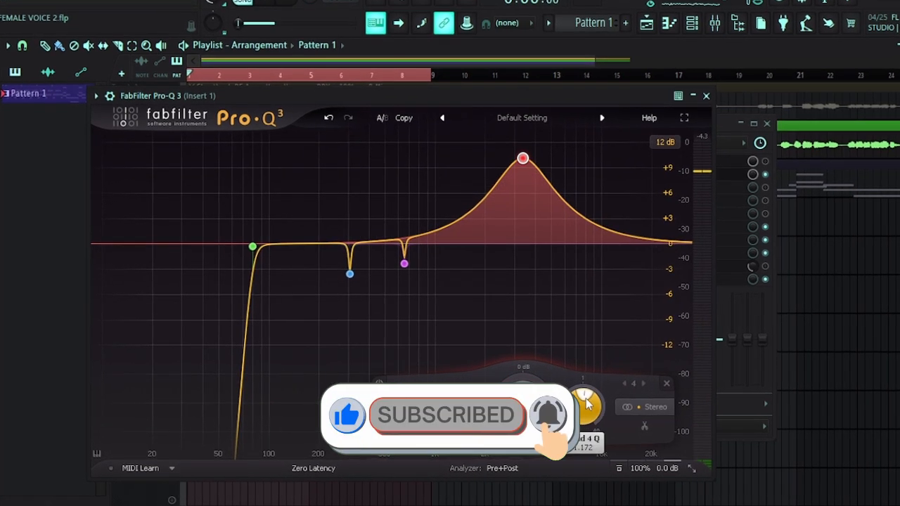
# Narrow the 3373 Hz band to a Q of about 34.2 and reduce its gain to about -2.95 dB.
pyautogui.moveTo(598, 450); pyautogui.dragTo(615, 444)
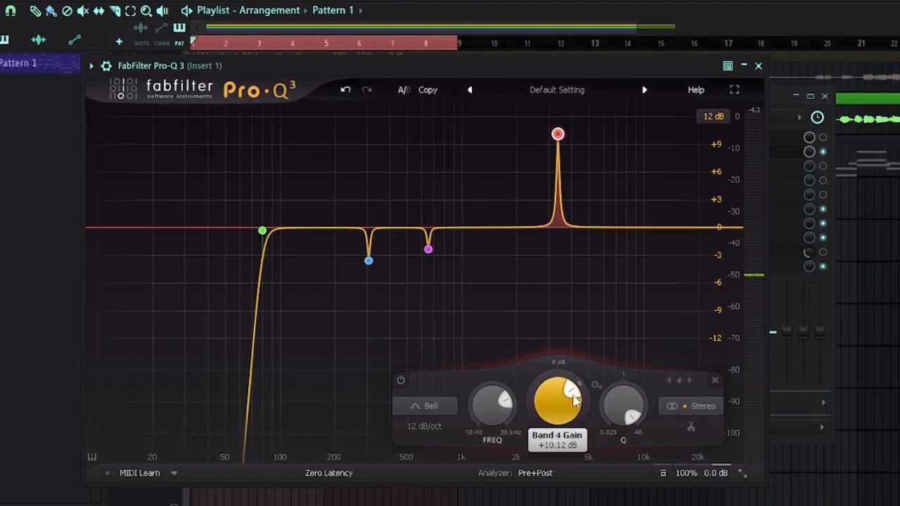
pyautogui.moveTo(549, 374); pyautogui.dragTo(548, 385)
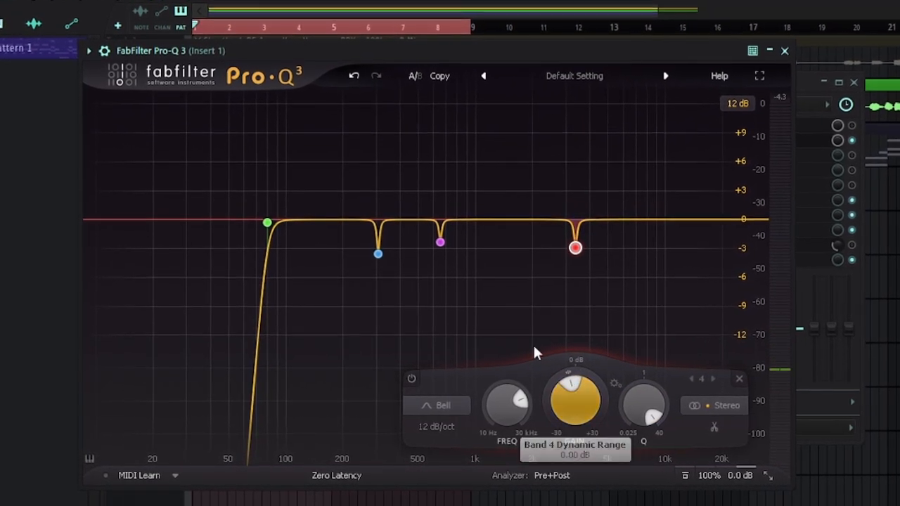
pyautogui.moveTo(438, 257)
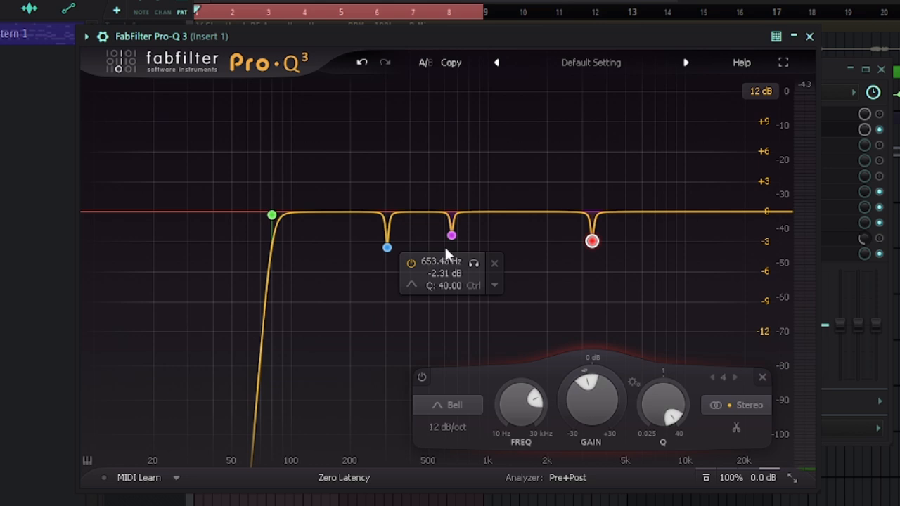
pyautogui.moveTo(591, 246)
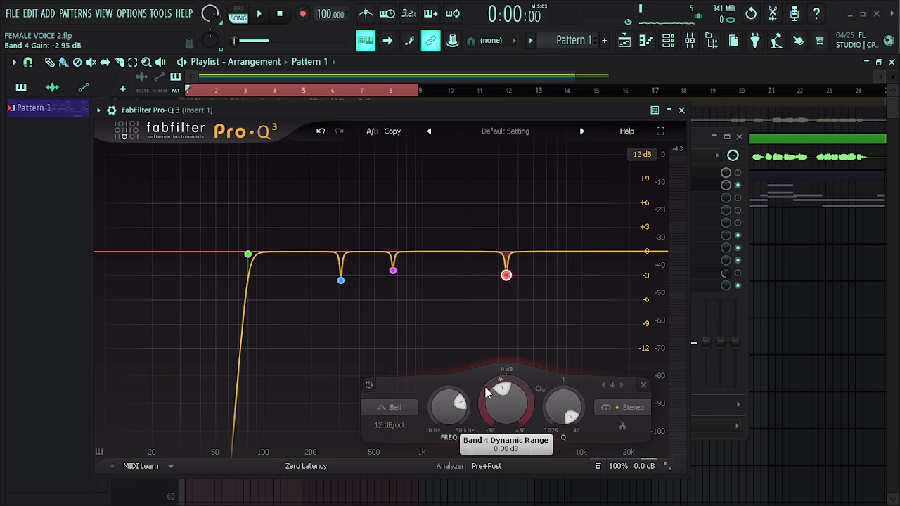
pyautogui.moveTo(488, 392)
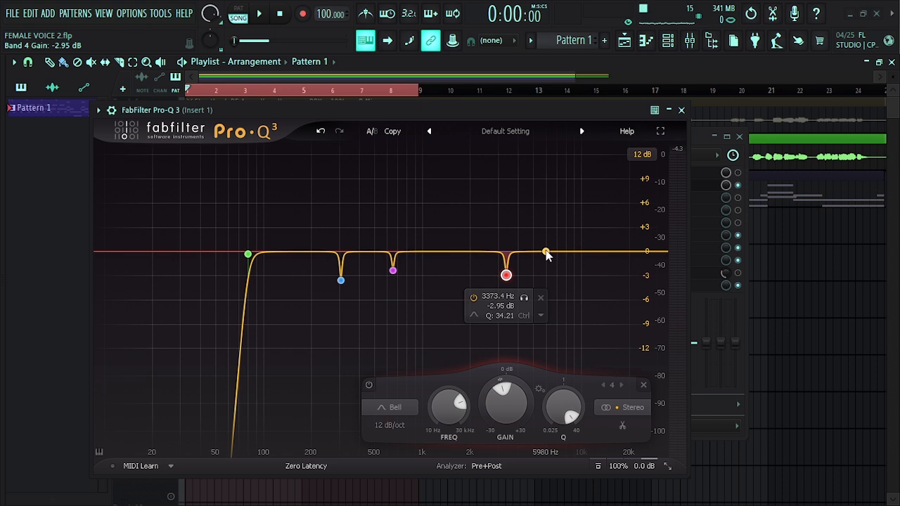
# Add a bell band near 7 kHz and, during playback, set its Q to about 1.73 and its gain to about +24.85 dB.
pyautogui.moveTo(546, 252); pyautogui.dragTo(556, 170)
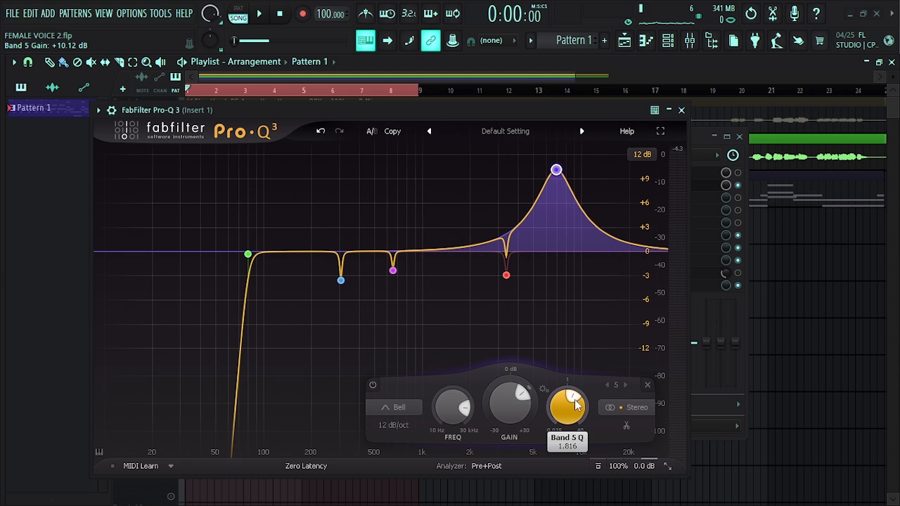
pyautogui.moveTo(575, 403)
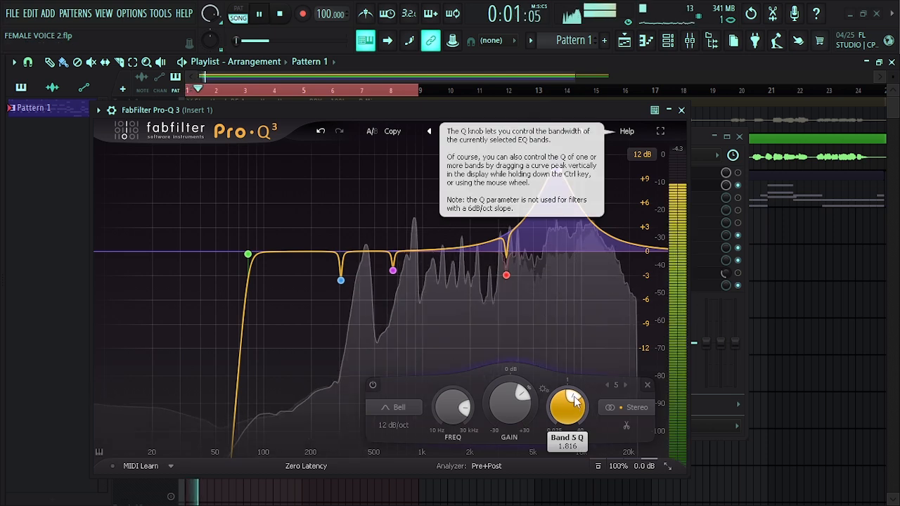
pyautogui.scroll(6, 576, 405)
pyautogui.scroll(-8, 580, 410)
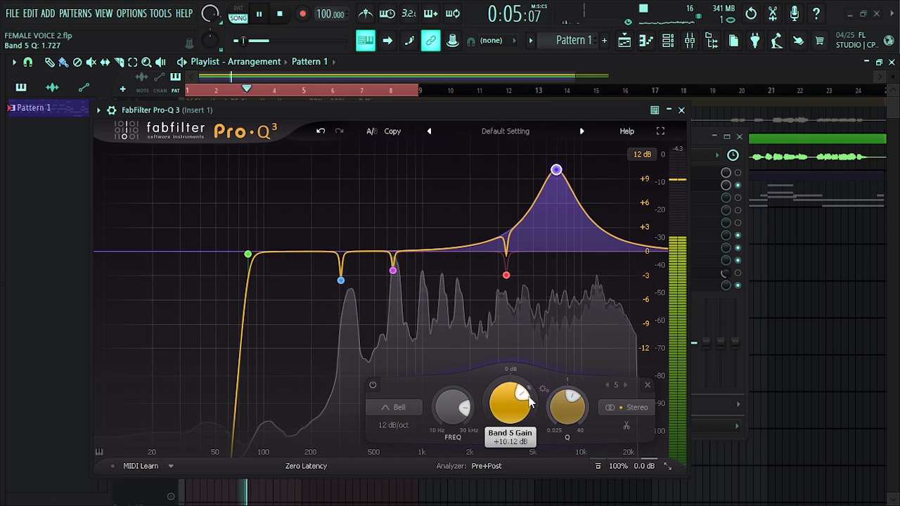
pyautogui.scroll(7, 521, 404)
pyautogui.scroll(6, 529, 404)
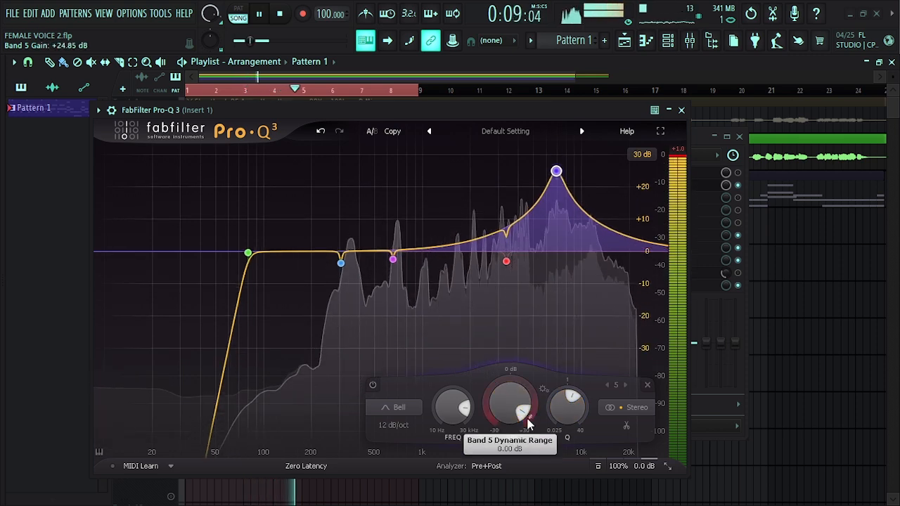
# Narrow the bell band near 7 kHz to a Q of 40 and lower its gain to about -4.45 dB.
pyautogui.press('space')
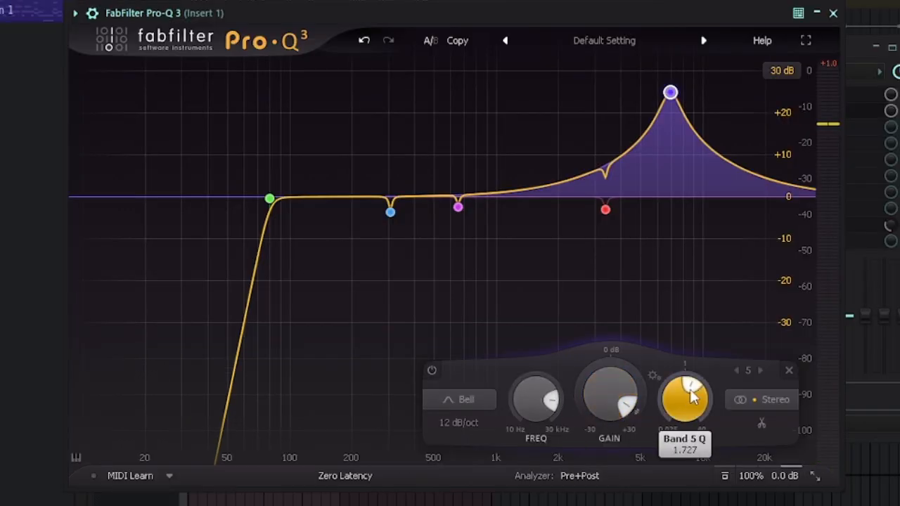
pyautogui.scroll(10, 571, 419)
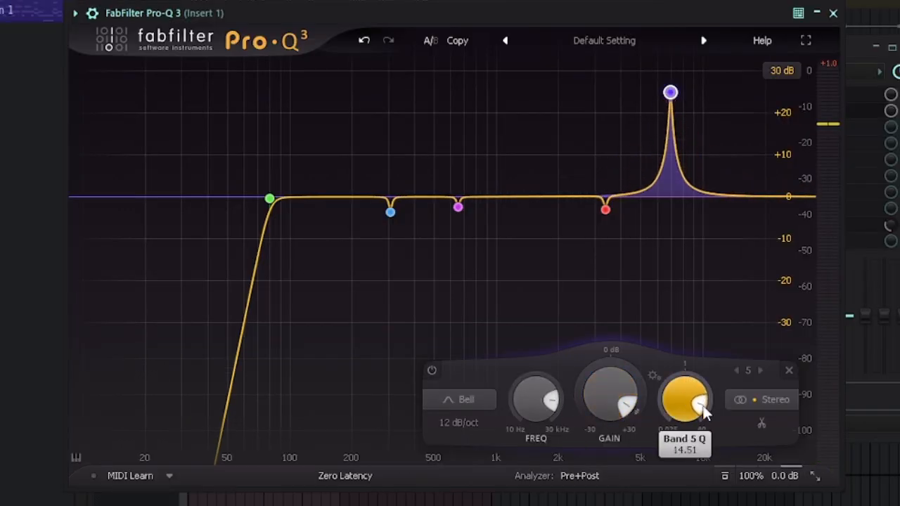
pyautogui.scroll(-10, 612, 384)
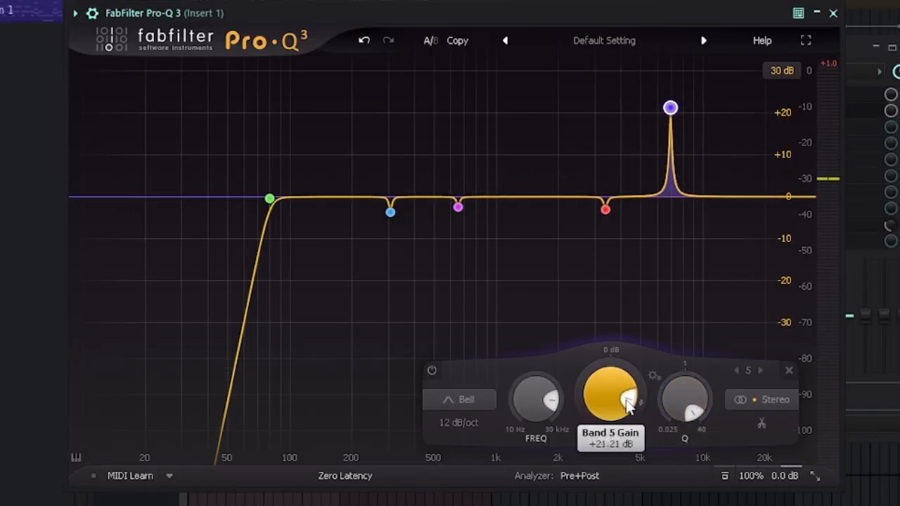
pyautogui.scroll(-2, 609, 349)
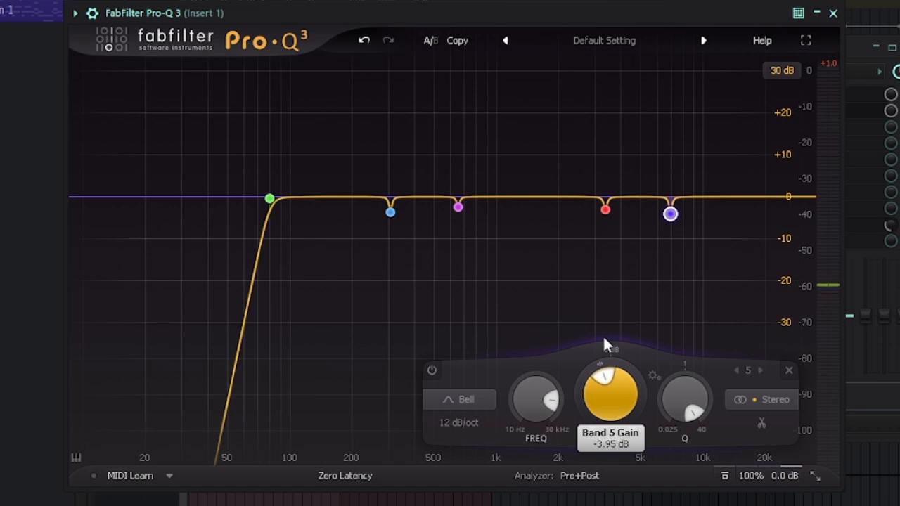
pyautogui.scroll(-1, 603, 340)
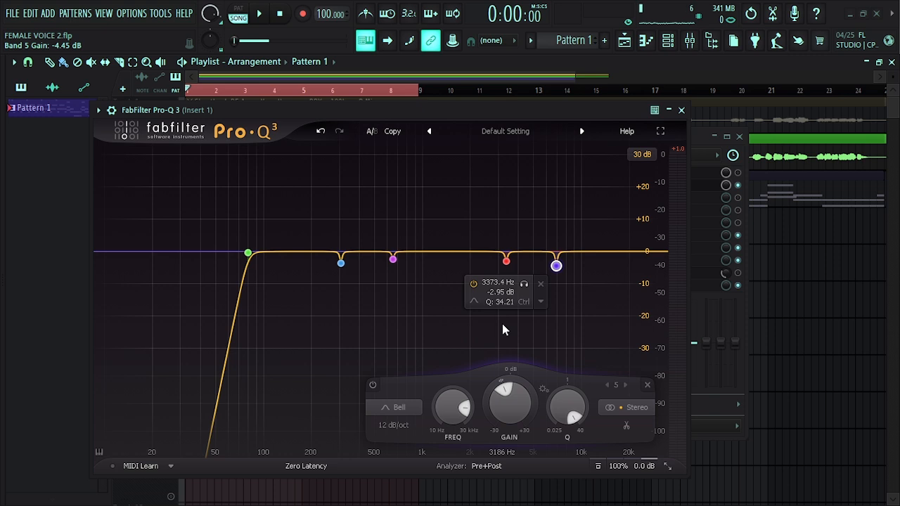
# Play the vocal with Pro-Q 3 bypassed and again with it enabled to compare the sound of the cuts.
pyautogui.press('space')
pyautogui.click(745, 188)
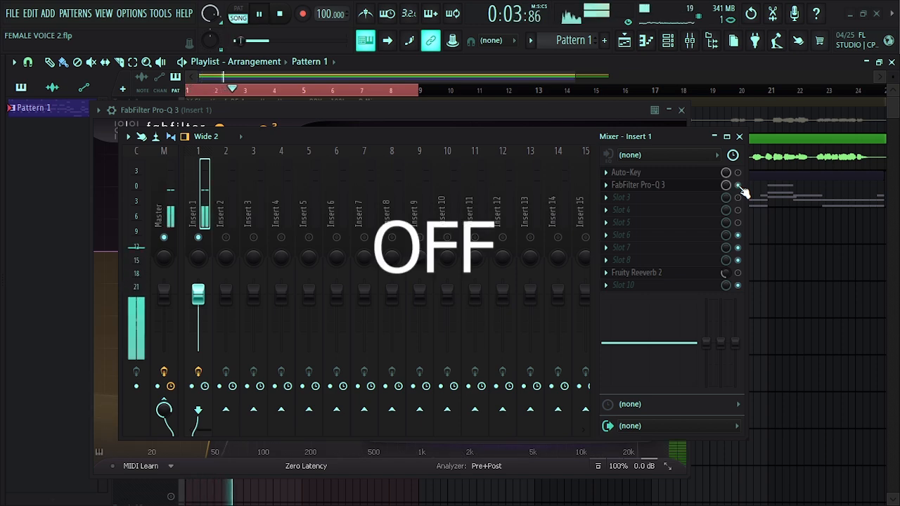
pyautogui.click(646, 186)
pyautogui.click(648, 186)
pyautogui.press('space')
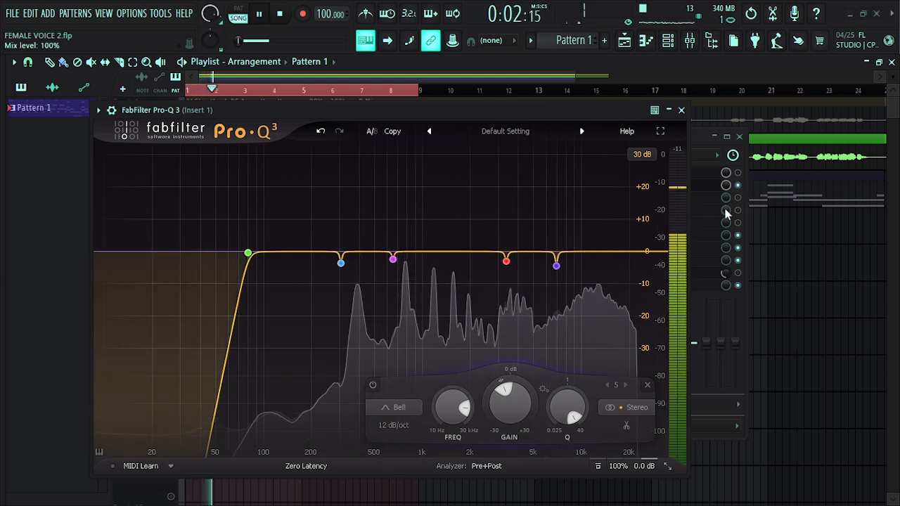
pyautogui.click(726, 210)
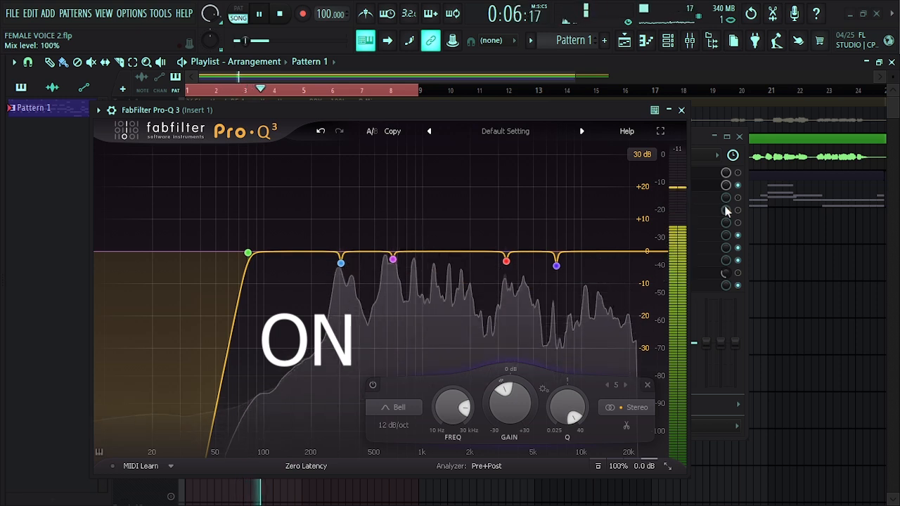
pyautogui.press('space')
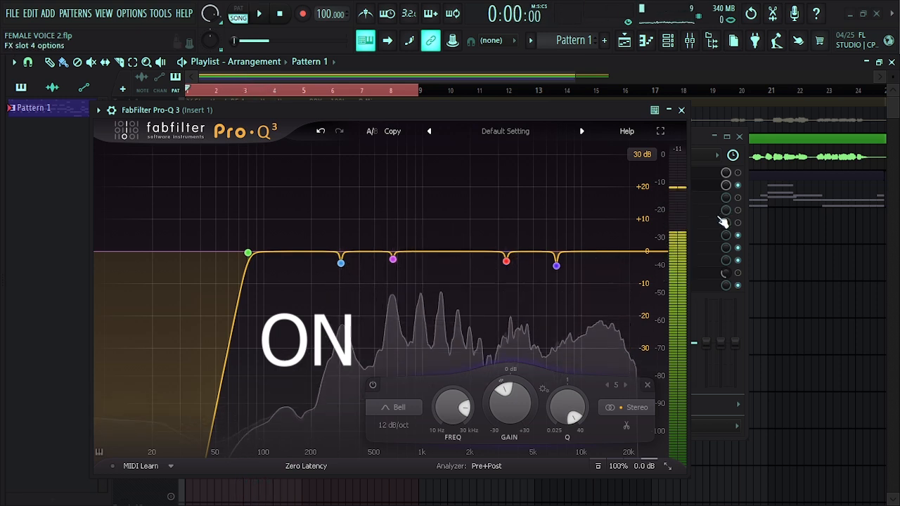
# Add a high-shelf band with a Q of about 1.34 and raise it to about +25.51 dB at 13331 Hz.
pyautogui.moveTo(596, 247)
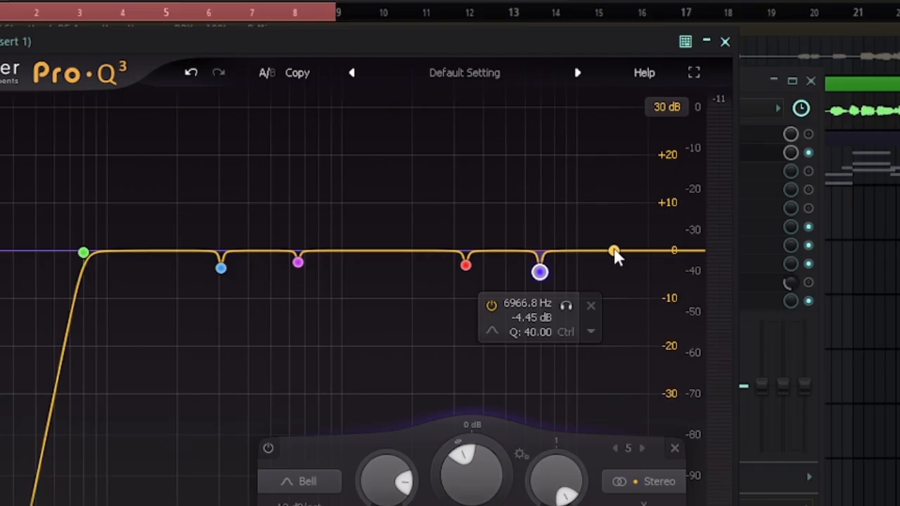
pyautogui.moveTo(690, 116); pyautogui.dragTo(689, 59)
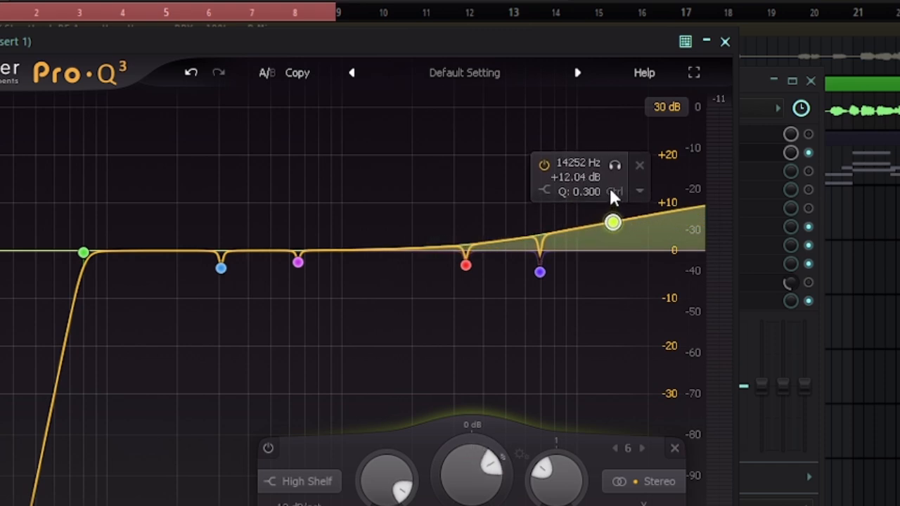
pyautogui.moveTo(610, 191); pyautogui.dragTo(610, 175)
pyautogui.scroll(3, 560, 481)
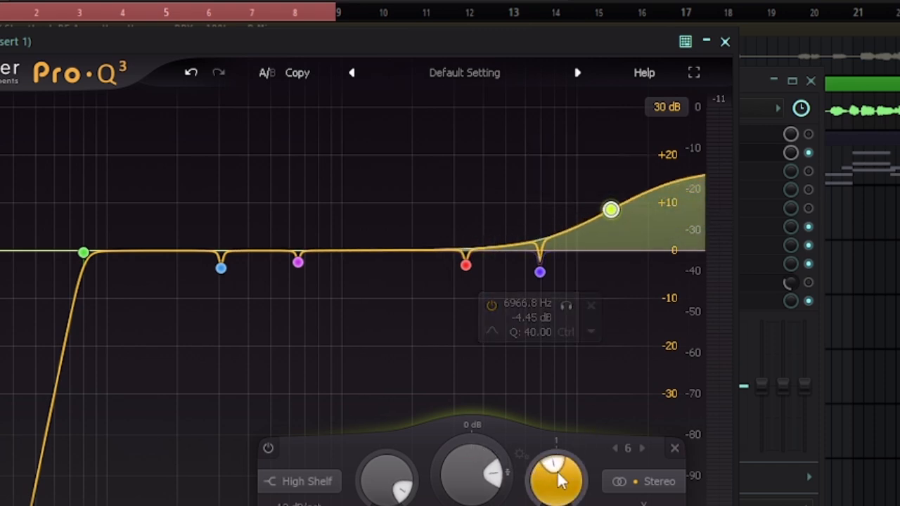
pyautogui.scroll(2, 561, 481)
pyautogui.moveTo(612, 208); pyautogui.dragTo(608, 250)
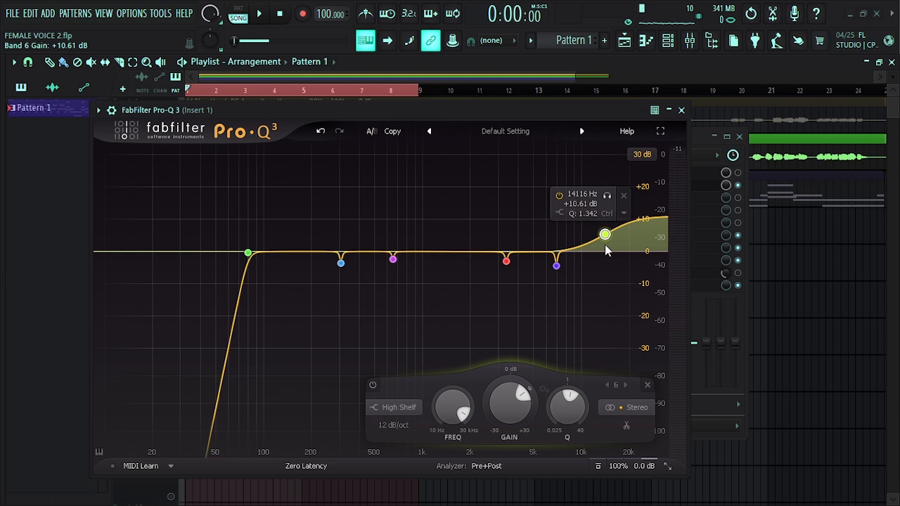
pyautogui.moveTo(605, 246); pyautogui.dragTo(604, 221)
pyautogui.press('space')
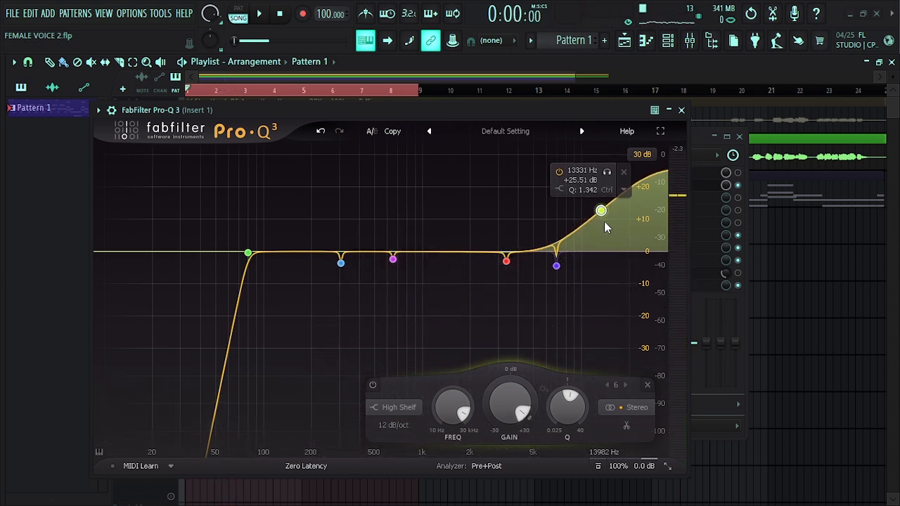
# During playback, adjust the high shelf to about 13718 Hz, +9.69 dB and a Q of about 1.14.
pyautogui.press('space')
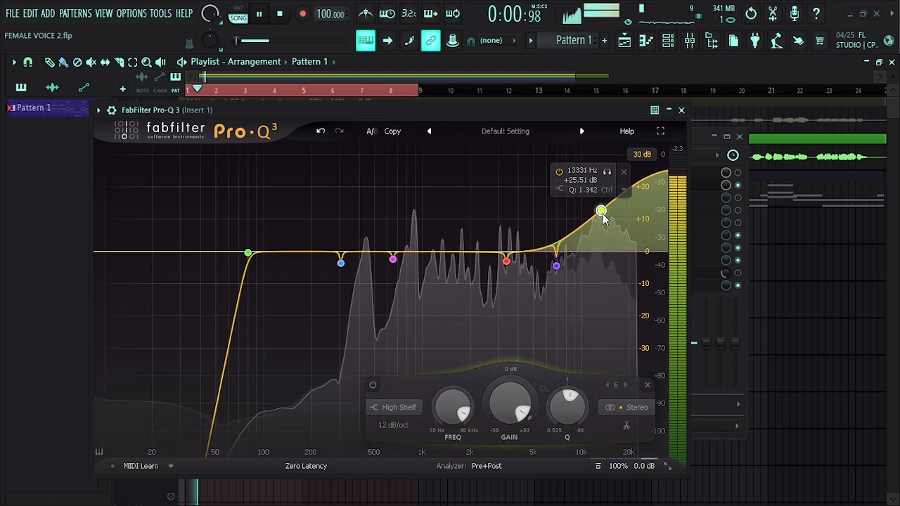
pyautogui.moveTo(606, 215); pyautogui.dragTo(603, 237)
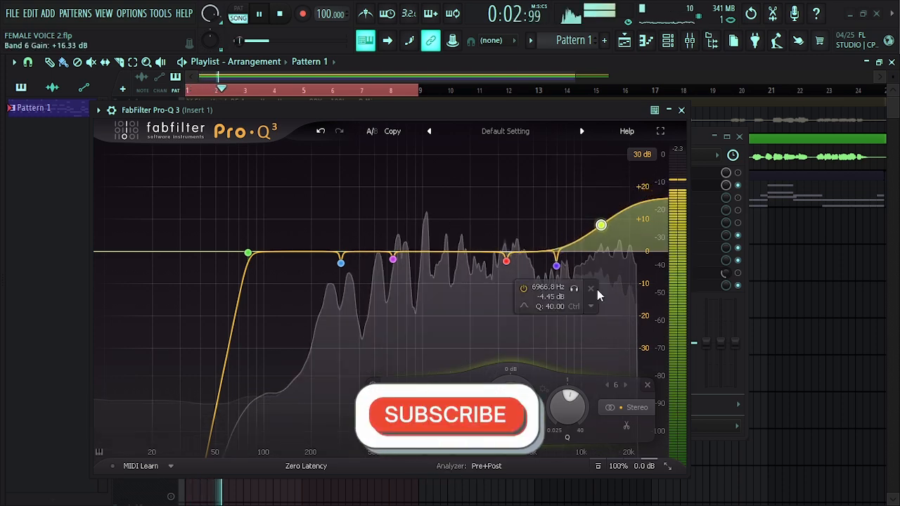
pyautogui.moveTo(580, 419)
pyautogui.mouseDown()
pyautogui.moveTo(581, 407)
pyautogui.moveTo(581, 422)
pyautogui.mouseUp()
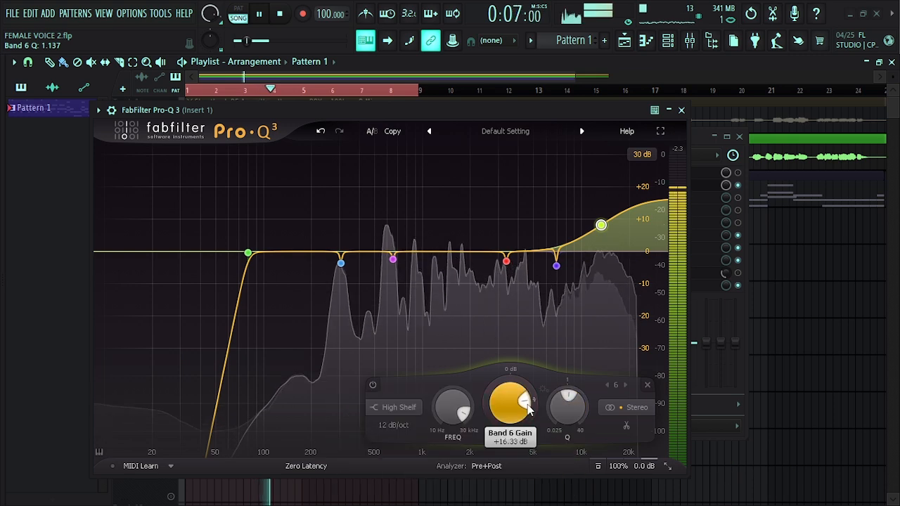
pyautogui.moveTo(524, 394); pyautogui.dragTo(531, 401)
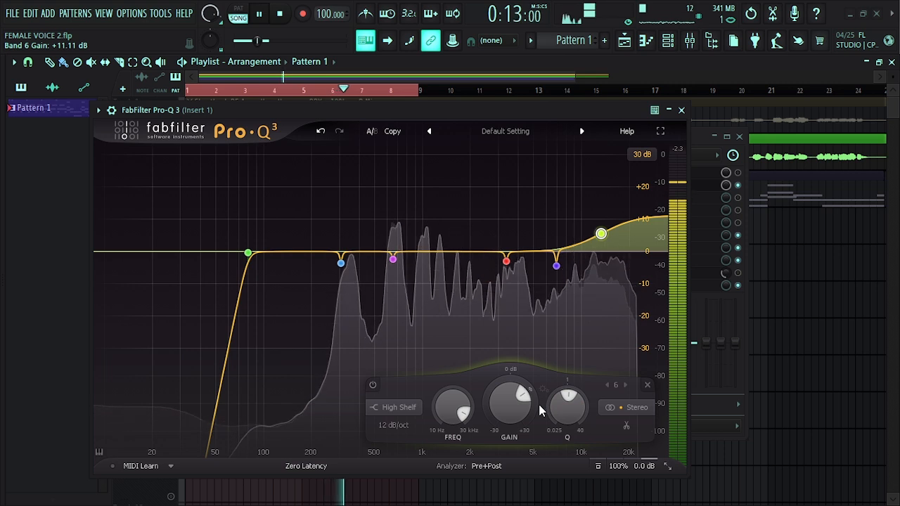
pyautogui.press('space')
pyautogui.moveTo(602, 238); pyautogui.dragTo(605, 241)
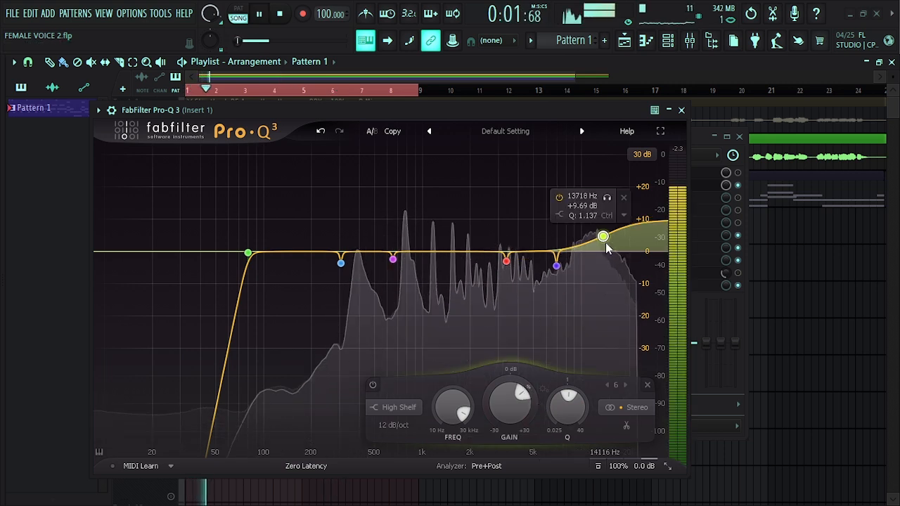
pyautogui.moveTo(556, 270)
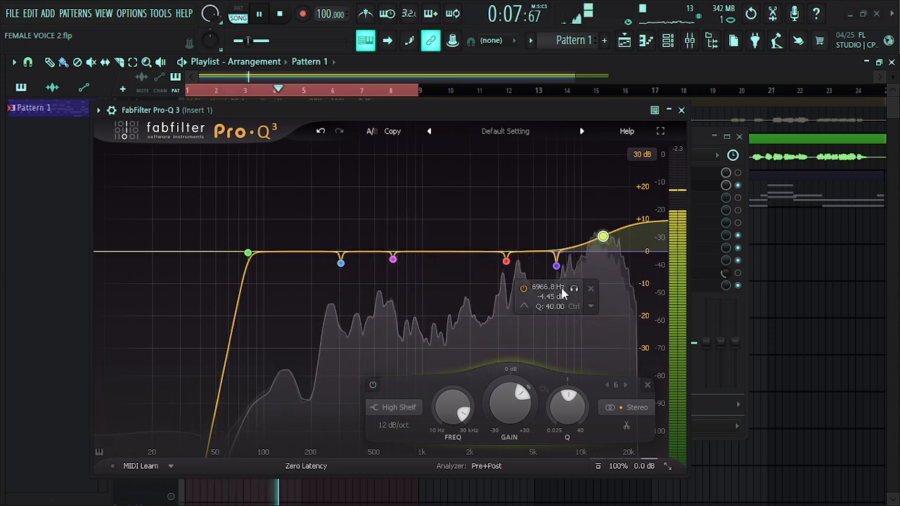
pyautogui.press('space')
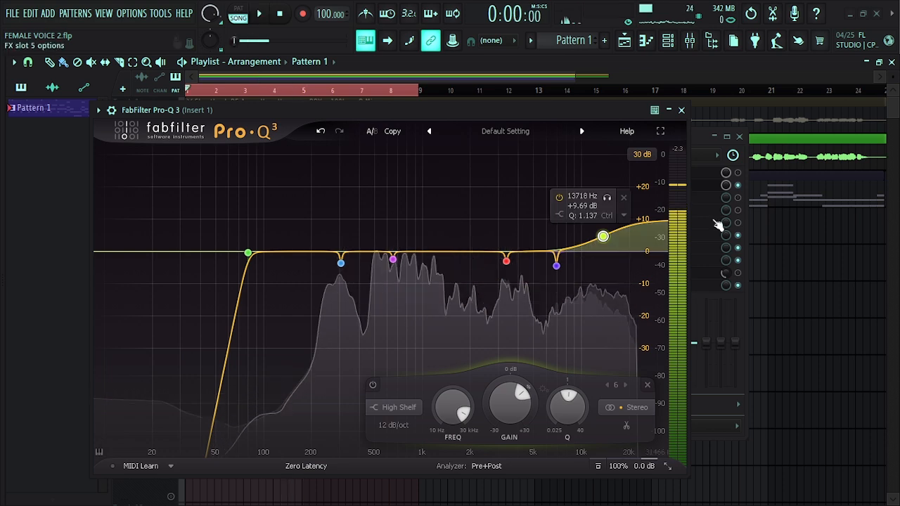
# Bypass Pro-Q 3 on Insert 1 and play the vocal without EQ, keeping the plugin's window open.
pyautogui.click(746, 190)
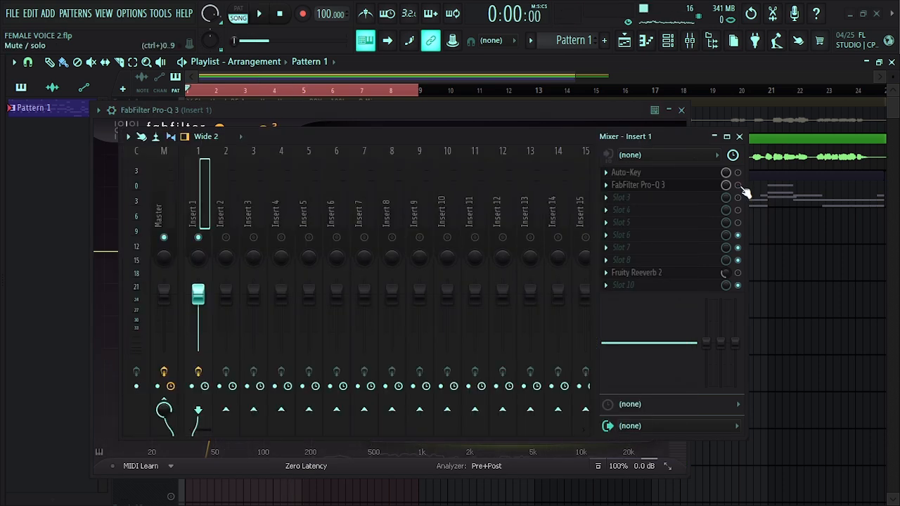
pyautogui.press('space')
pyautogui.rightClick(619, 186)
pyautogui.press('Escape')
pyautogui.click(637, 185)
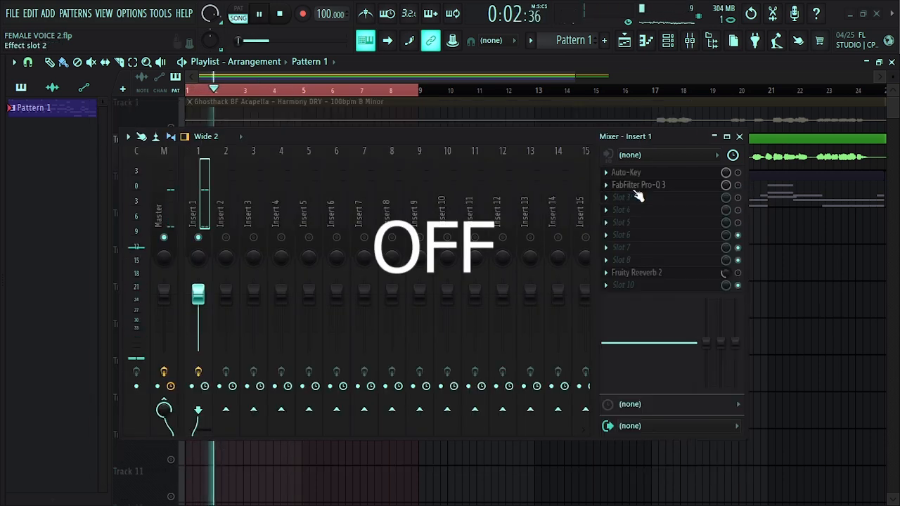
pyautogui.click(636, 185)
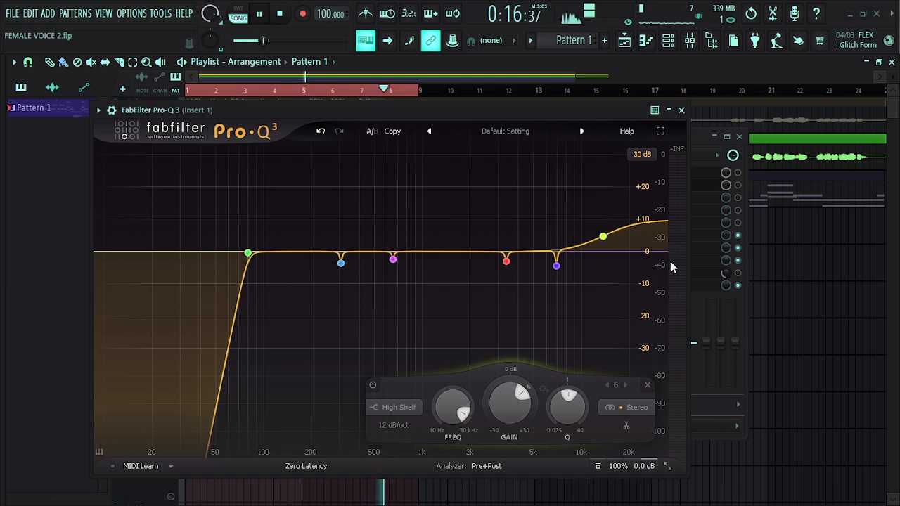
# Enable Pro-Q 3 again and play the vocal through the EQ to hear the high-shelf boost.
pyautogui.click(738, 185)
pyautogui.click(677, 187)
pyautogui.press('space')
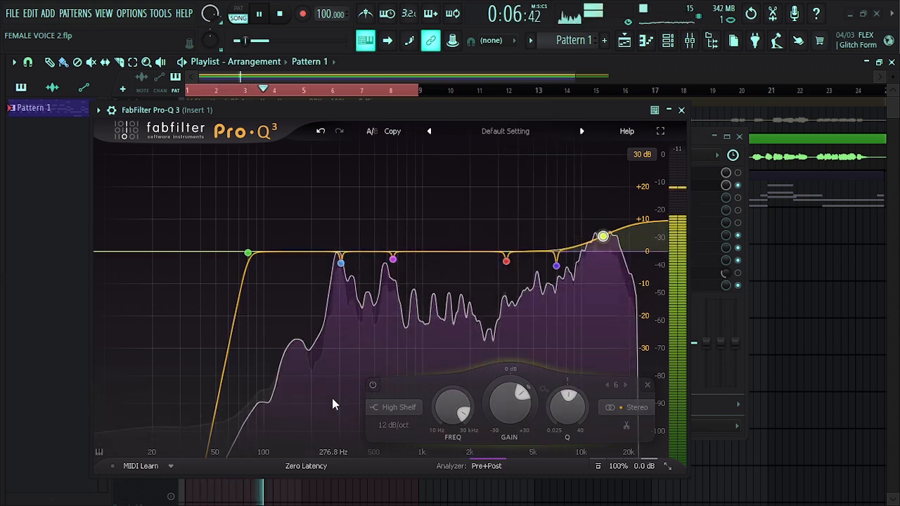
pyautogui.moveTo(332, 398); pyautogui.dragTo(44, 387)
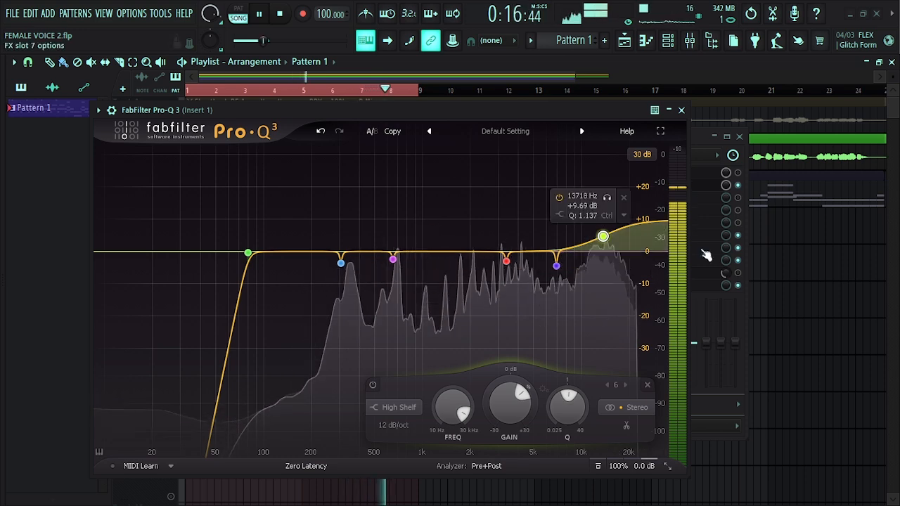
pyautogui.press('space')
# Enable Auto-Key and Fruity Reeverb 2 on Insert 1, lower the reverb's mix level and audition the vocal with the EQ.
pyautogui.click(744, 187)
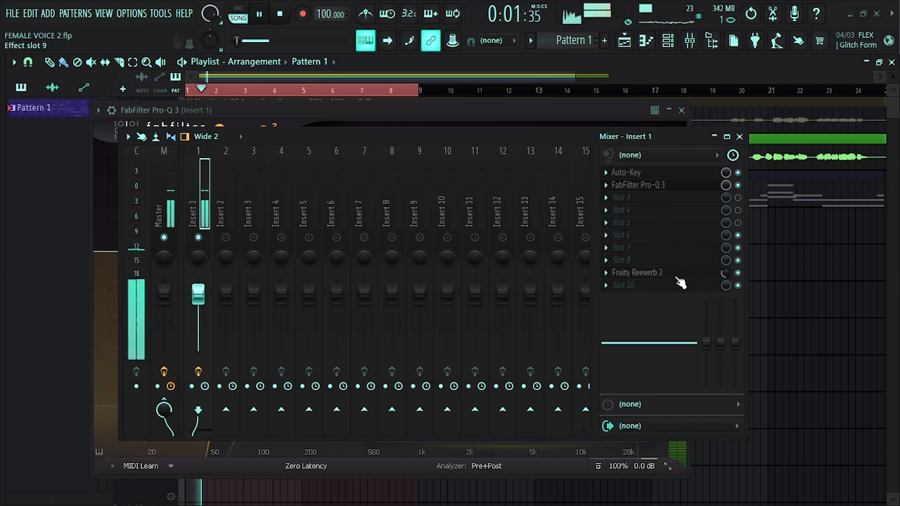
pyautogui.scroll(-2, 724, 272)
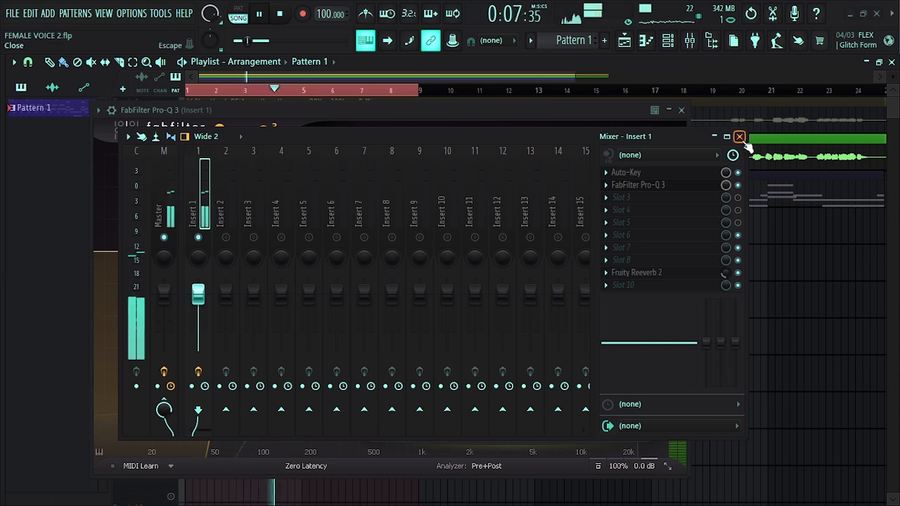
pyautogui.click(674, 197)
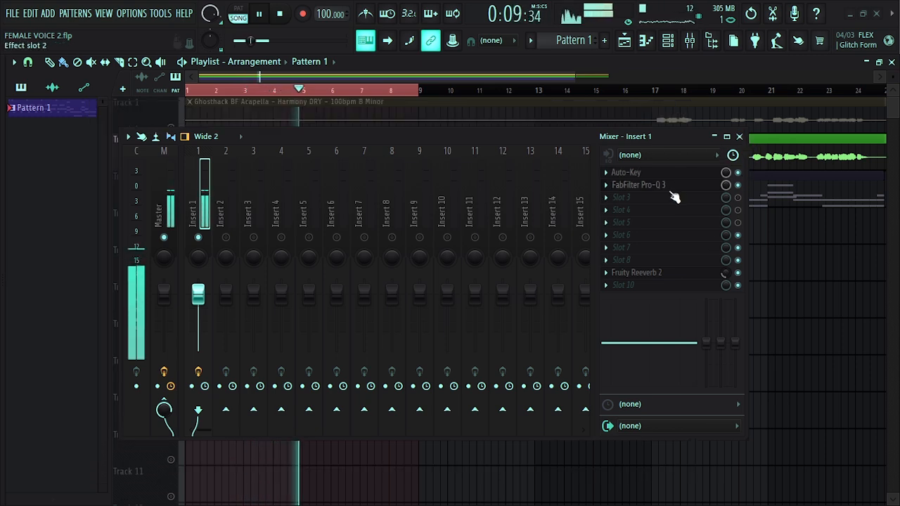
pyautogui.click(671, 190)
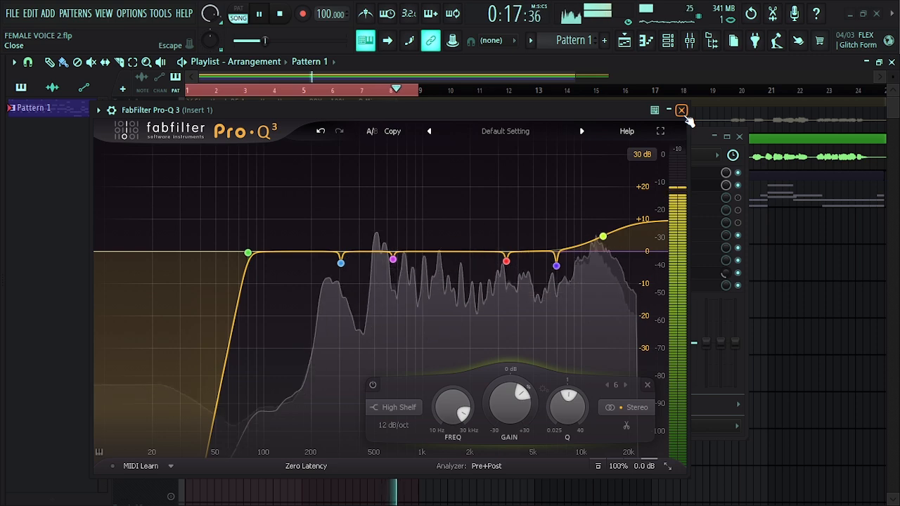
pyautogui.press('space')
pyautogui.click(681, 110)
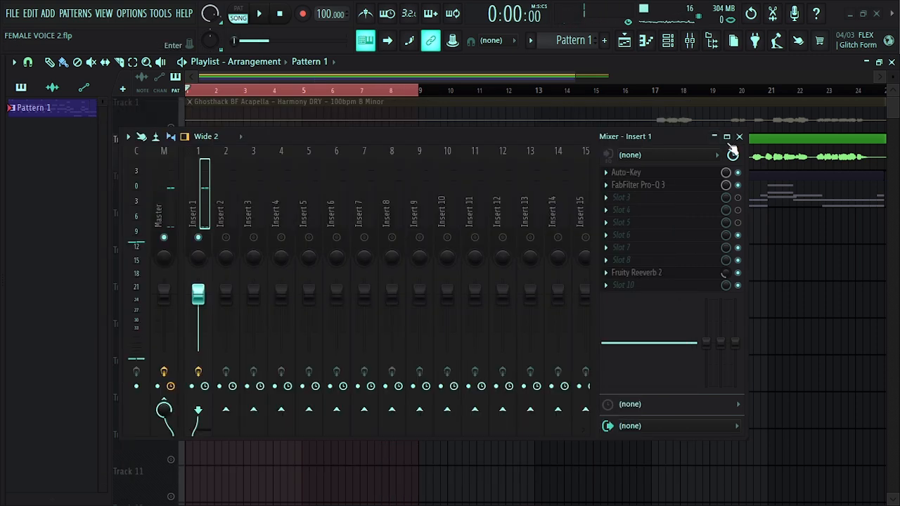
# Bypass Pro-Q 3, play the song, and place the mixer and a smaller Pro-Q 3 window below the playlist tracks.
pyautogui.moveTo(583, 136); pyautogui.dragTo(524, 255)
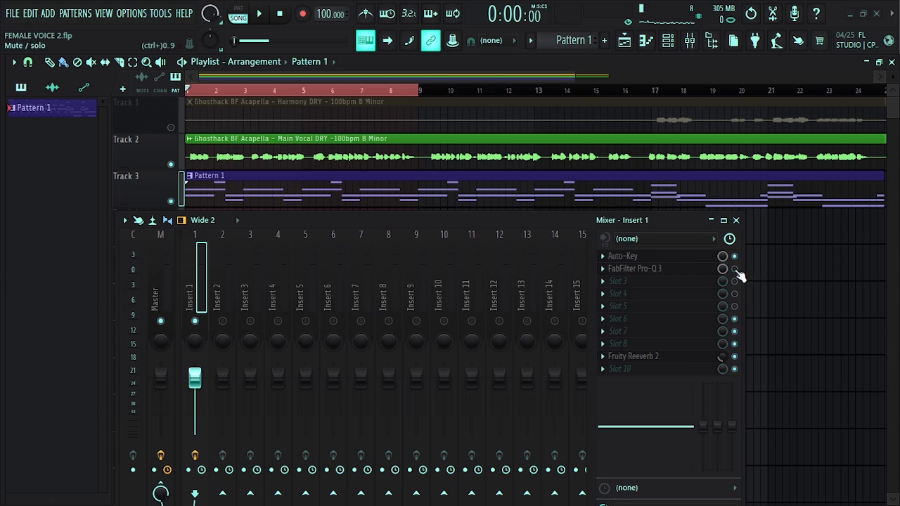
pyautogui.press('space')
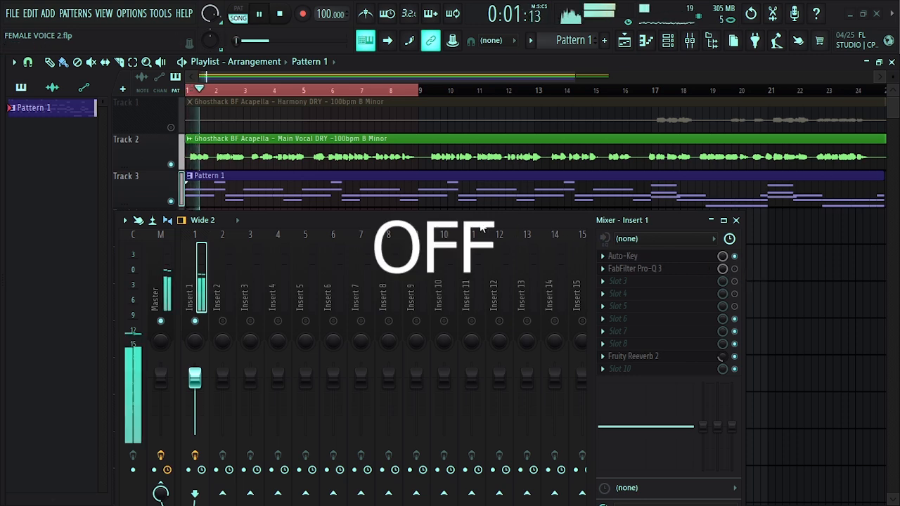
pyautogui.click(633, 271)
pyautogui.moveTo(409, 115); pyautogui.dragTo(430, 186)
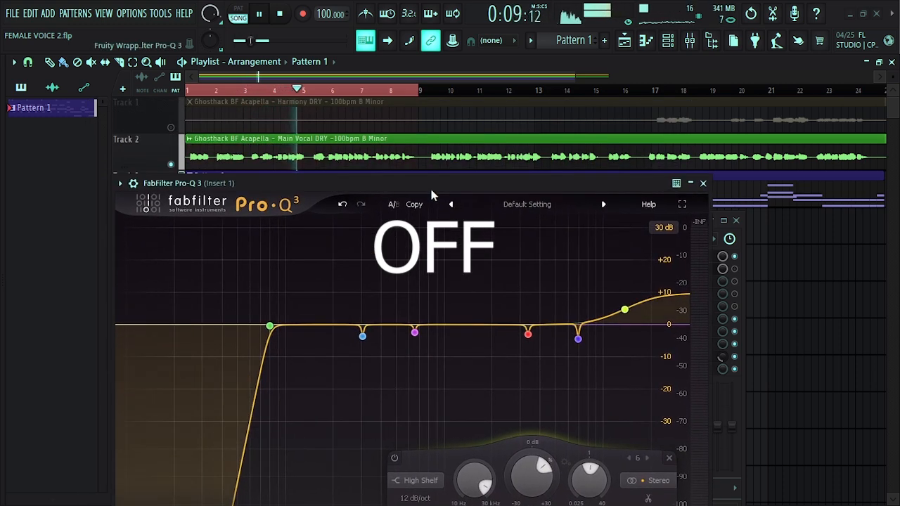
pyautogui.press('F9')
pyautogui.moveTo(131, 187); pyautogui.dragTo(324, 299)
pyautogui.moveTo(556, 306); pyautogui.dragTo(389, 237)
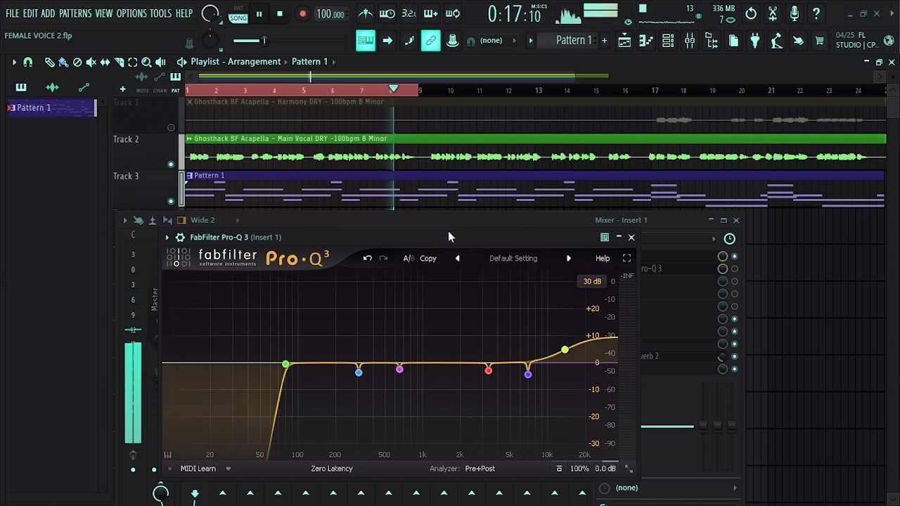
# Stop playback, enable Pro-Q 3 on Insert 1 again, and reopen its window beside the mixer's effect slots.
pyautogui.moveTo(448, 230); pyautogui.dragTo(412, 231)
pyautogui.press('space')
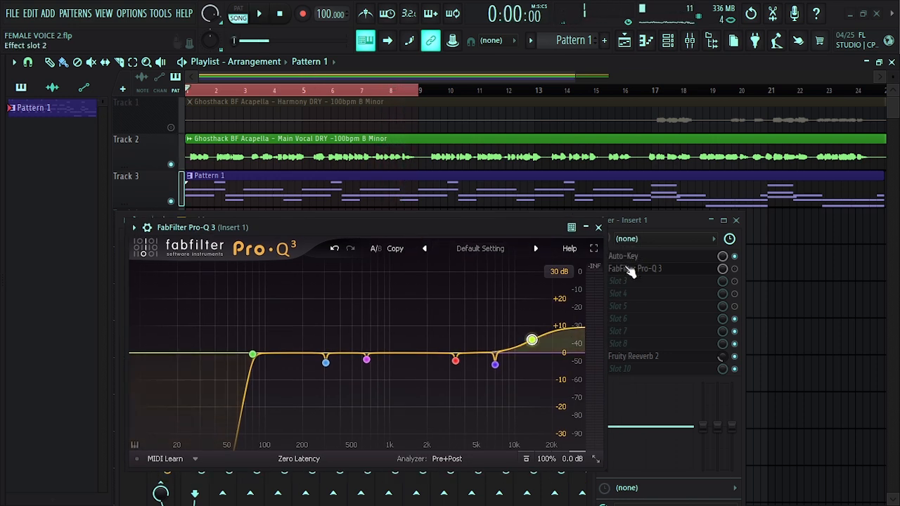
pyautogui.click(713, 273)
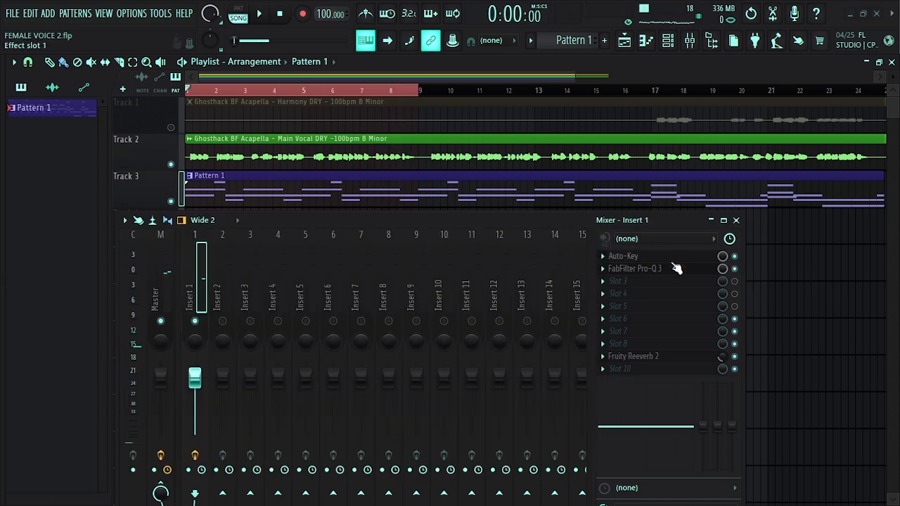
pyautogui.click(658, 278)
pyautogui.moveTo(443, 233); pyautogui.dragTo(427, 225)
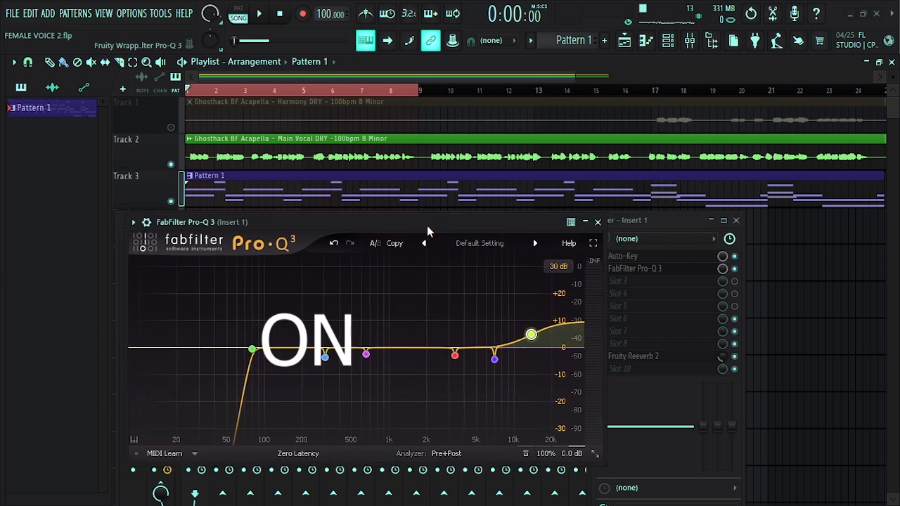
# Play the song with the vocal running through the EQ, stop playback, and bring the mixer back into view.
pyautogui.press('space')
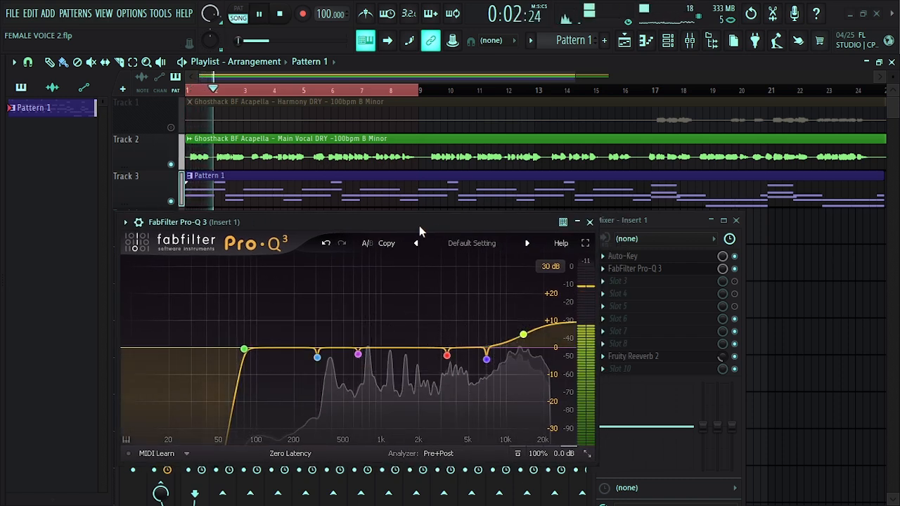
pyautogui.moveTo(416, 225)
pyautogui.mouseDown()
pyautogui.moveTo(528, 225)
pyautogui.moveTo(403, 223)
pyautogui.mouseUp()
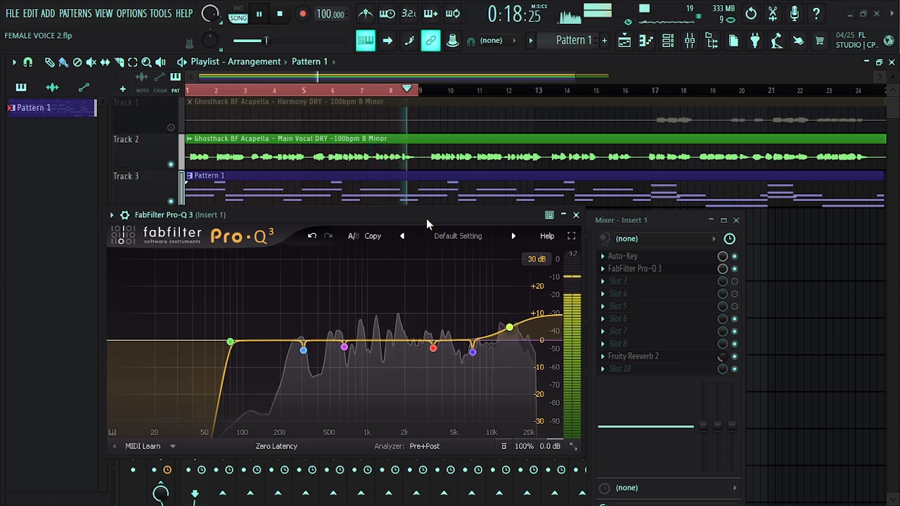
pyautogui.press('space')
pyautogui.press('F9')
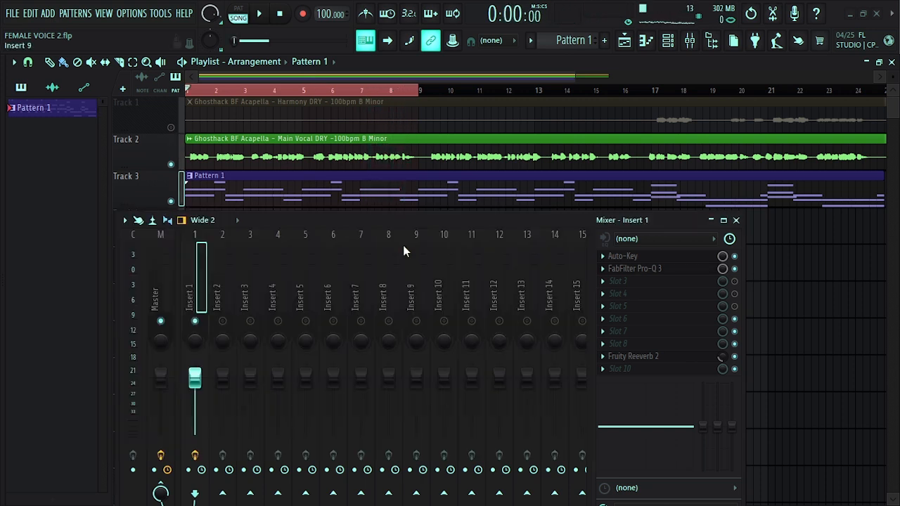